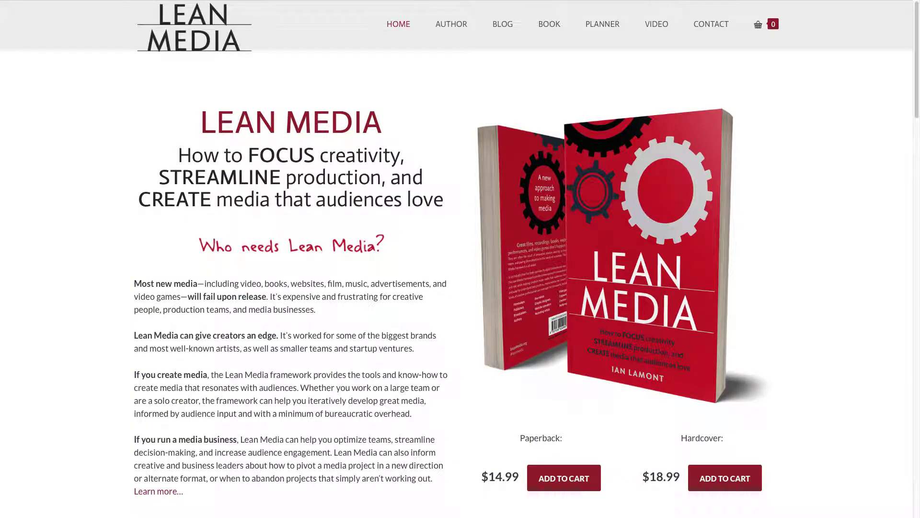
Switch from the Lean Media site to Firefox showing the EasyGenie Amazon store
key("super+Tab")
key("super+Tab")
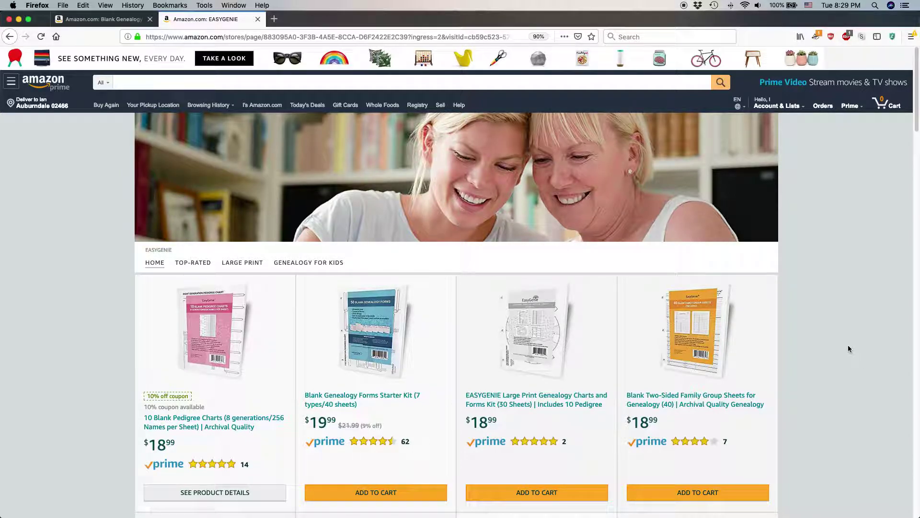
scroll(847, 345, "down", 1)
scroll(848, 344, "up", 1)
left_click(191, 263)
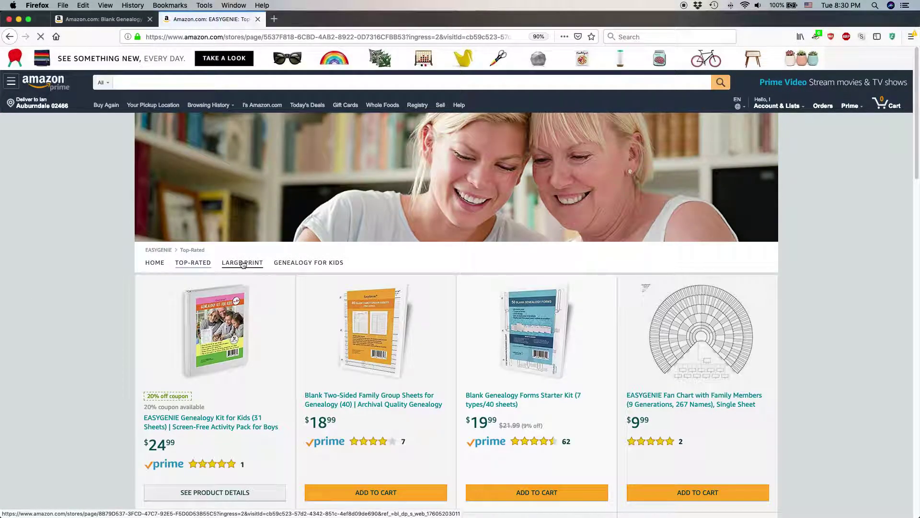
left_click(243, 263)
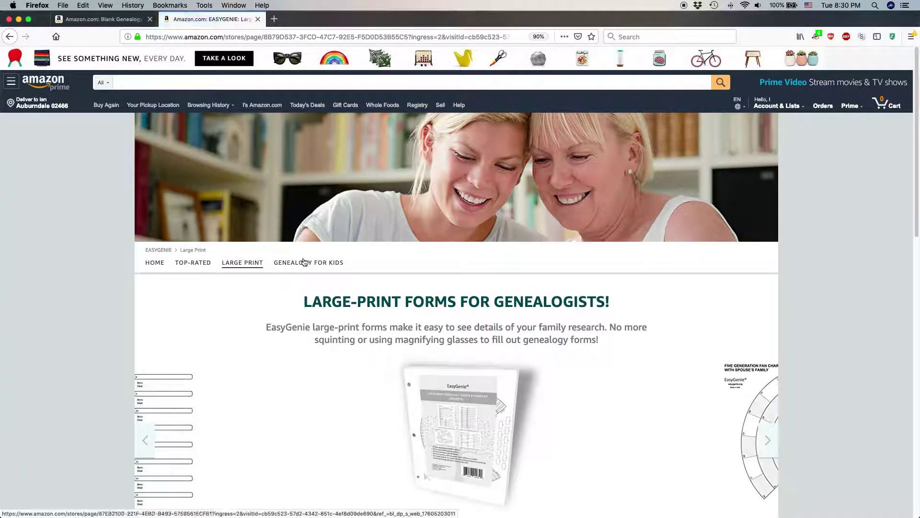
left_click(304, 262)
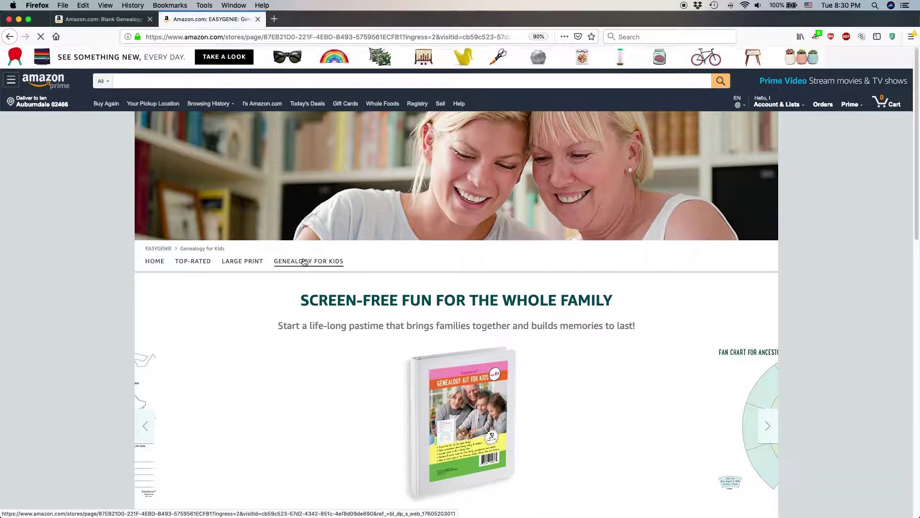
scroll(304, 263, "down", 5)
scroll(303, 262, "up", 5)
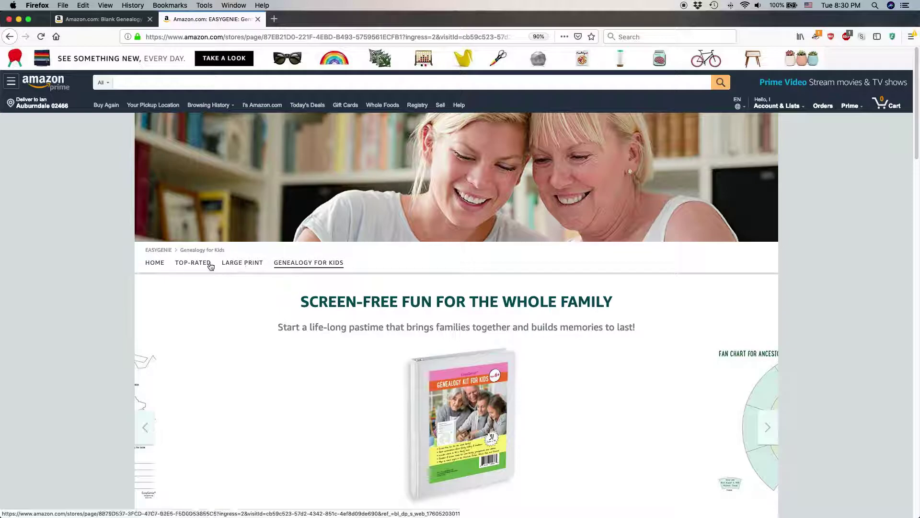
left_click(155, 262)
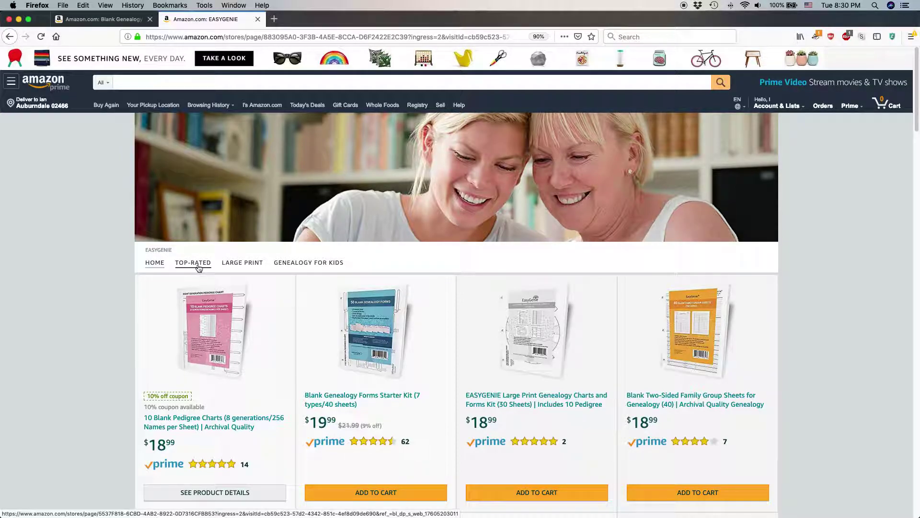
scroll(446, 323, "down", 10)
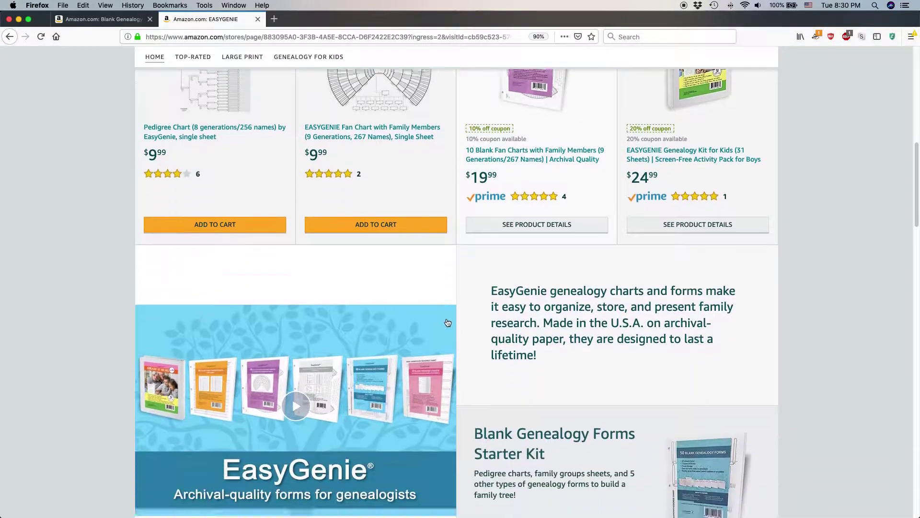
scroll(447, 322, "down", 5)
scroll(447, 323, "up", 10)
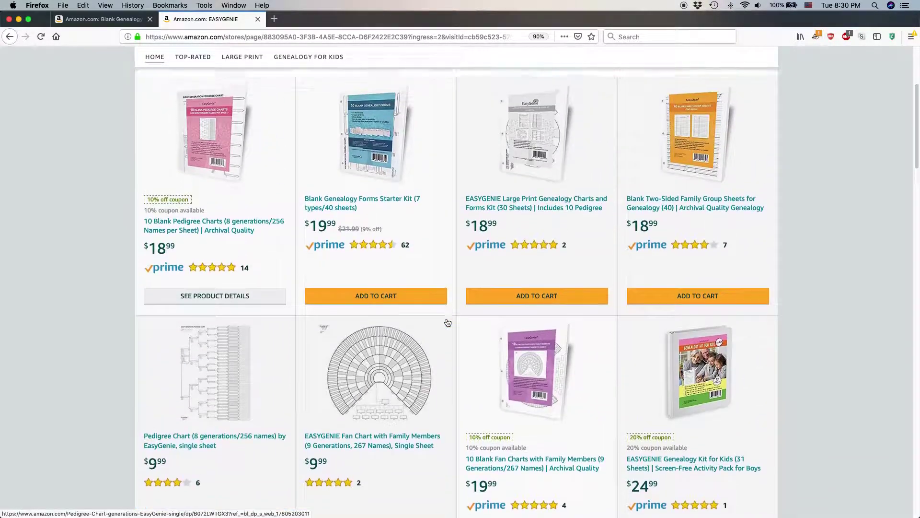
scroll(448, 322, "up", 5)
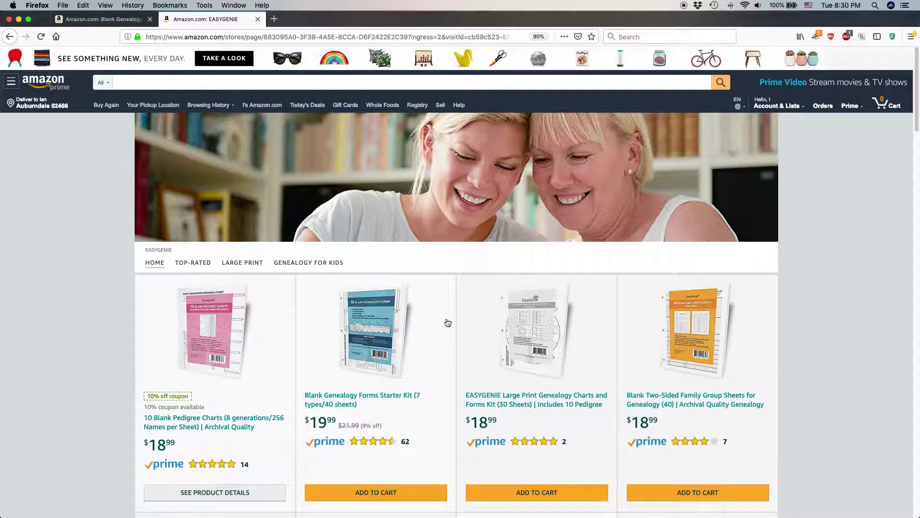
In Seller Central, go to Stores > Manage Stores and open the EASYGENIE store in the store builder
key("super+Tab")
key("super+Tab")
key("super+Tab")
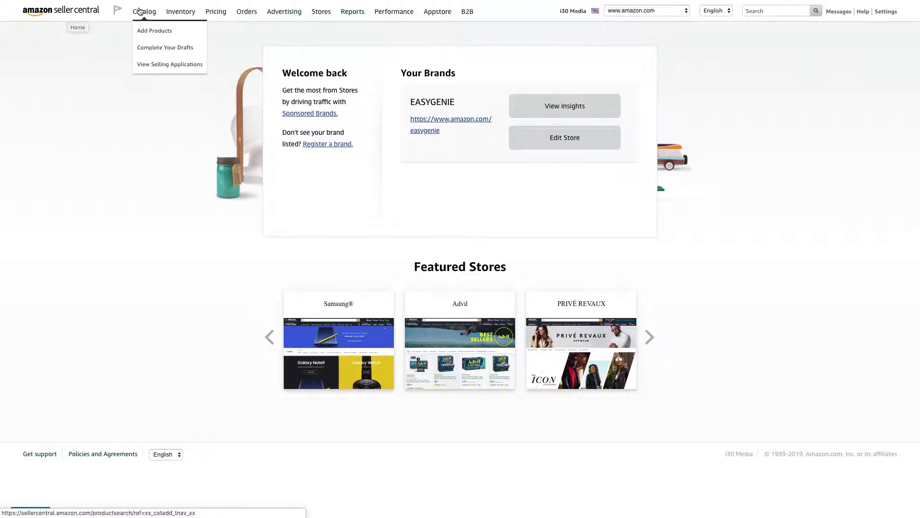
mouse_move(211, 11)
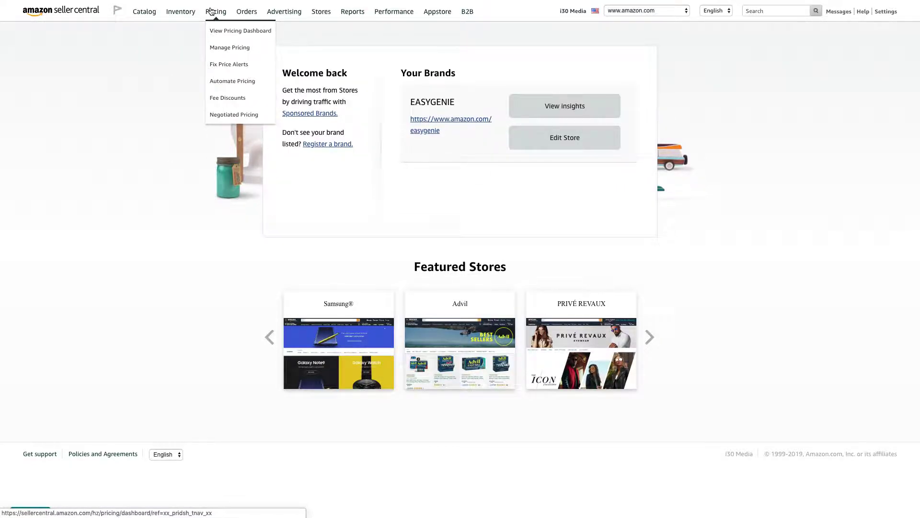
mouse_move(317, 14)
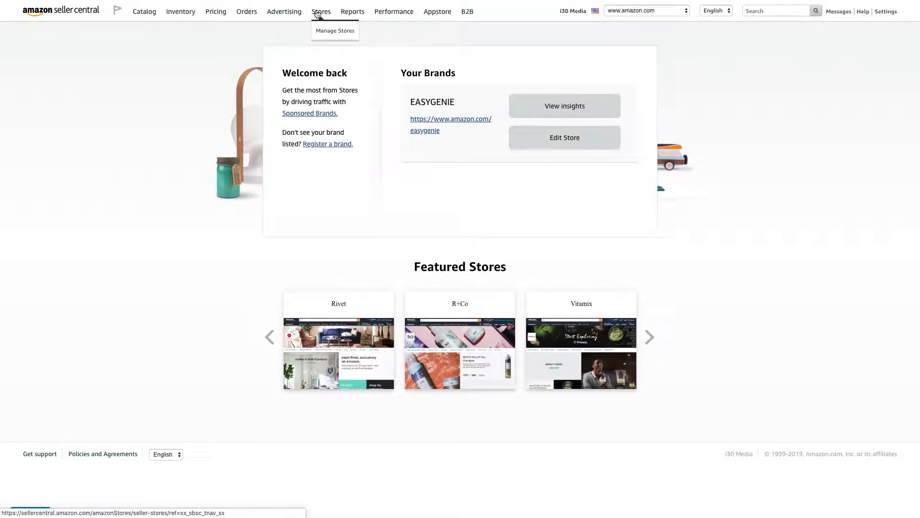
left_click(333, 33)
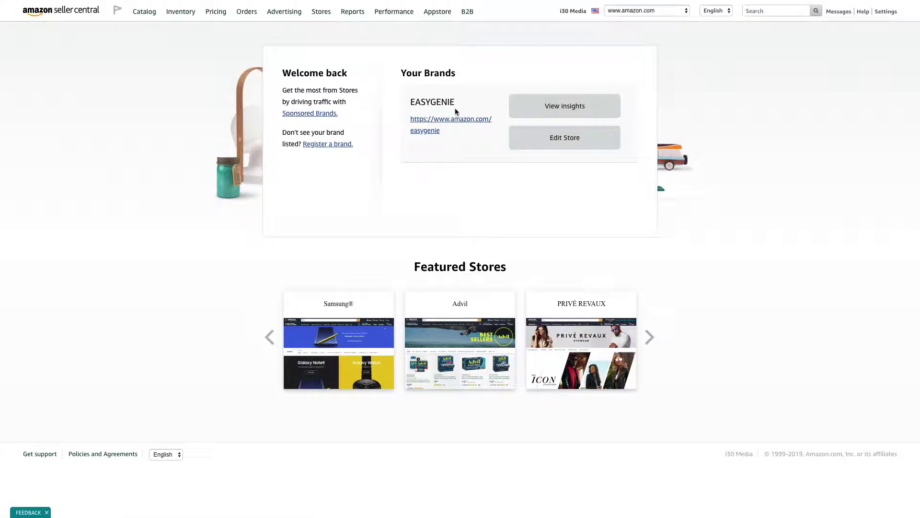
left_click(551, 139)
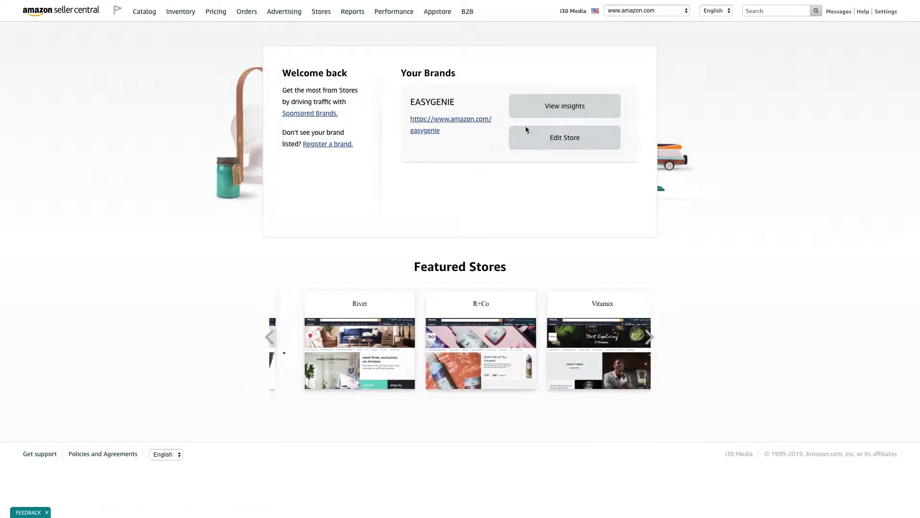
left_click(573, 142)
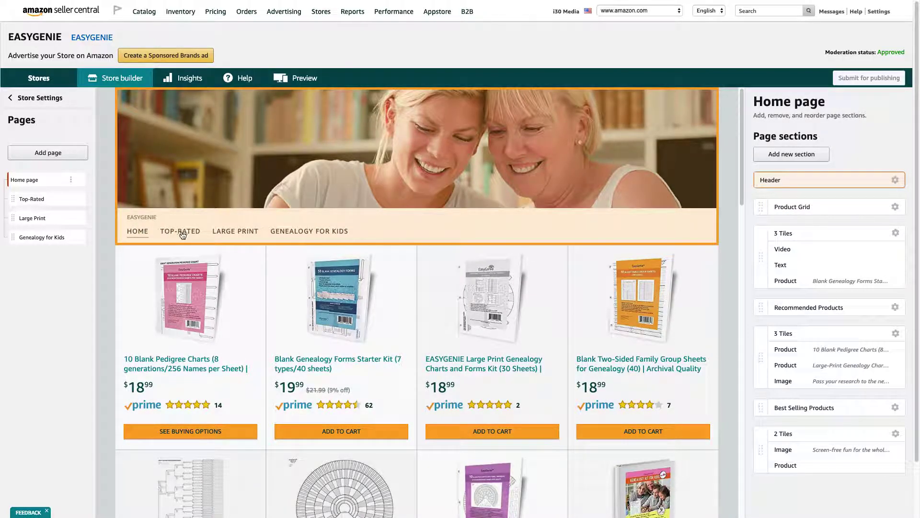
Preview the Top-Rated and Large Print pages, then open the Genealogy for Kids page
left_click(39, 202)
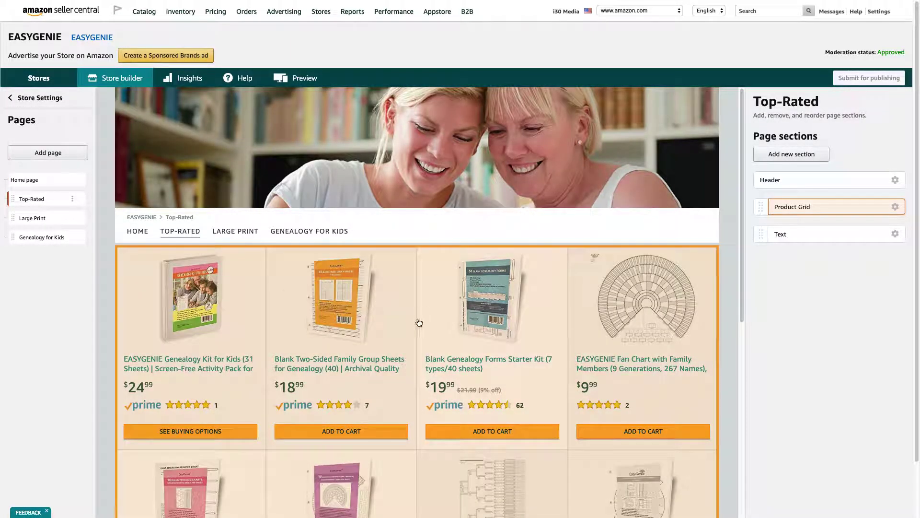
scroll(420, 323, "down", 2)
scroll(420, 323, "down", 5)
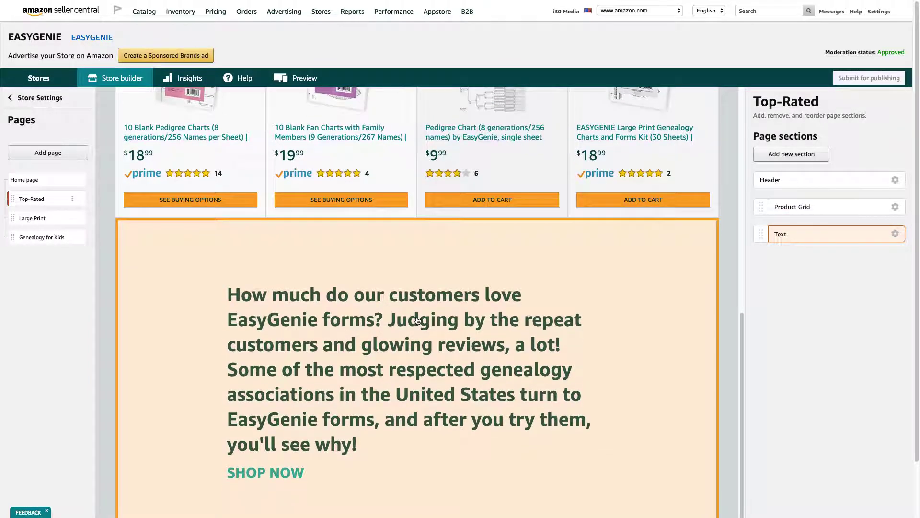
scroll(417, 321, "up", 7)
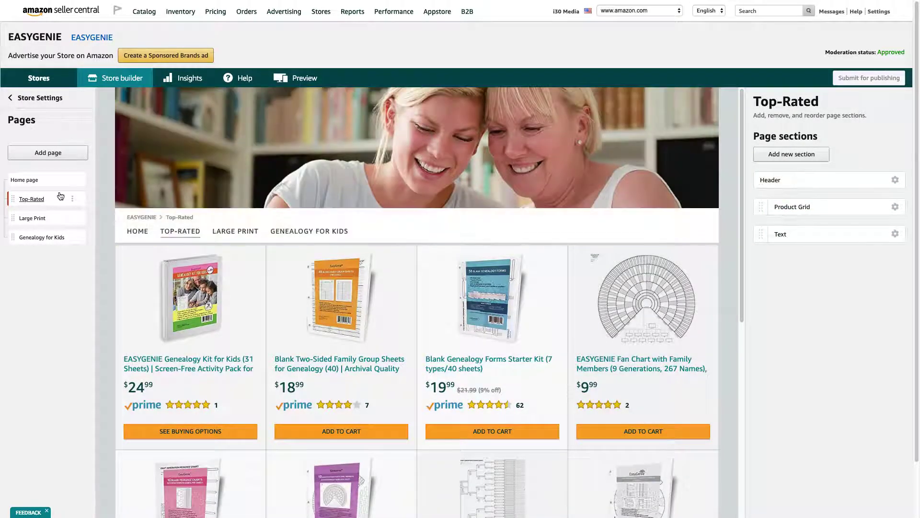
left_click(38, 218)
scroll(252, 260, "down", 10)
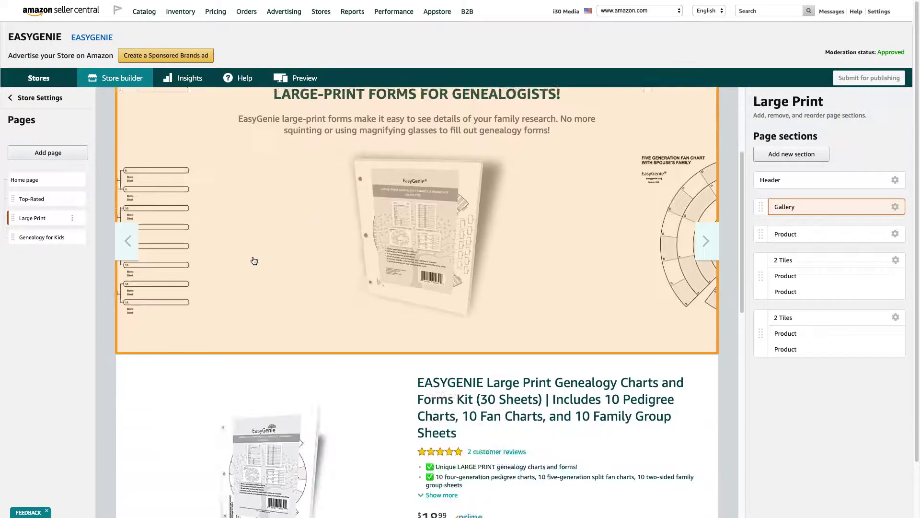
scroll(254, 260, "up", 4)
scroll(254, 261, "up", 5)
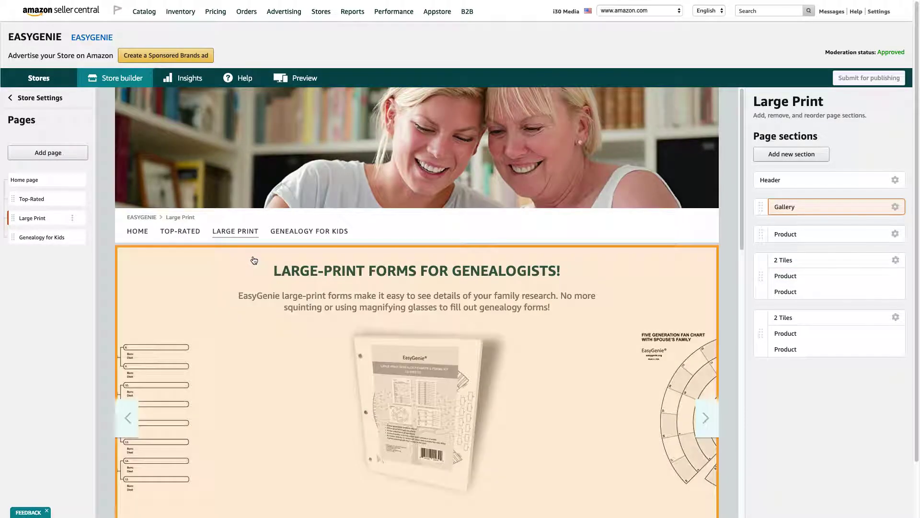
left_click(40, 238)
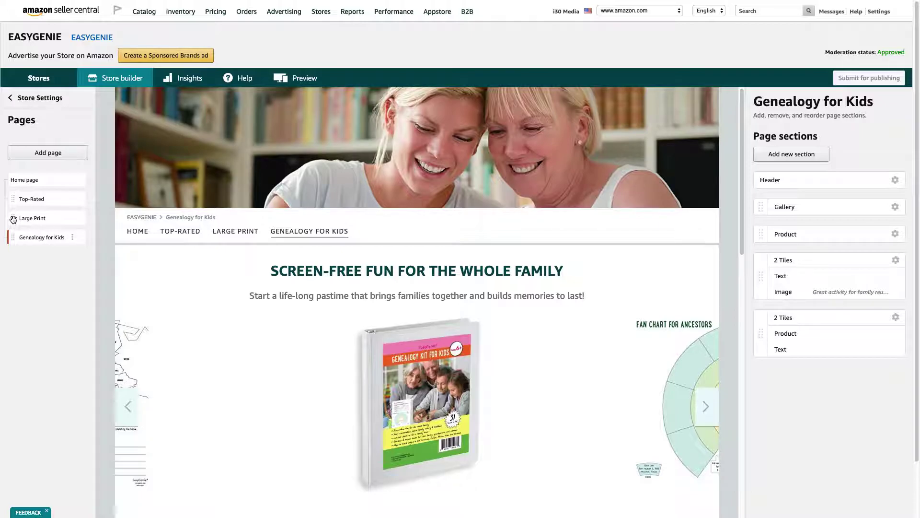
Move the Large Print page above Top-Rated in the Pages list
left_click_drag(13, 219, 12, 202)
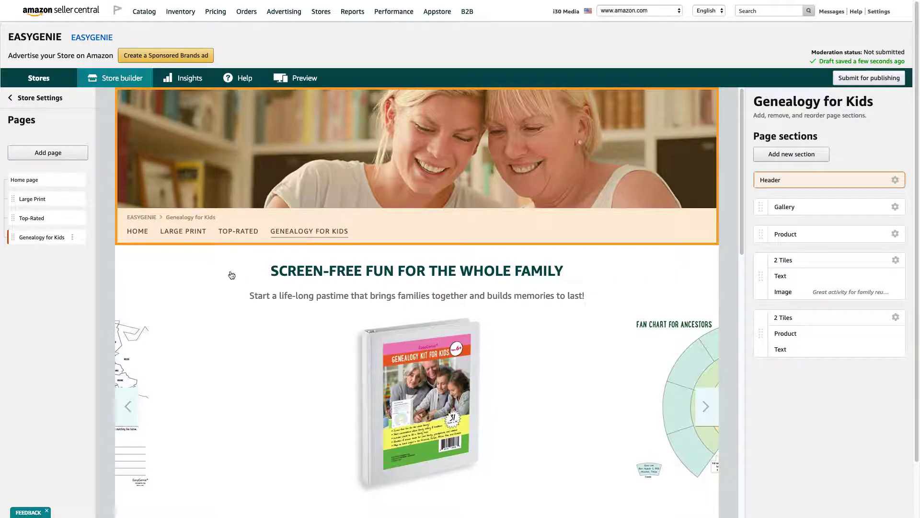
Switch to Firefox to check the live EASYGENIE store
key("super+Tab")
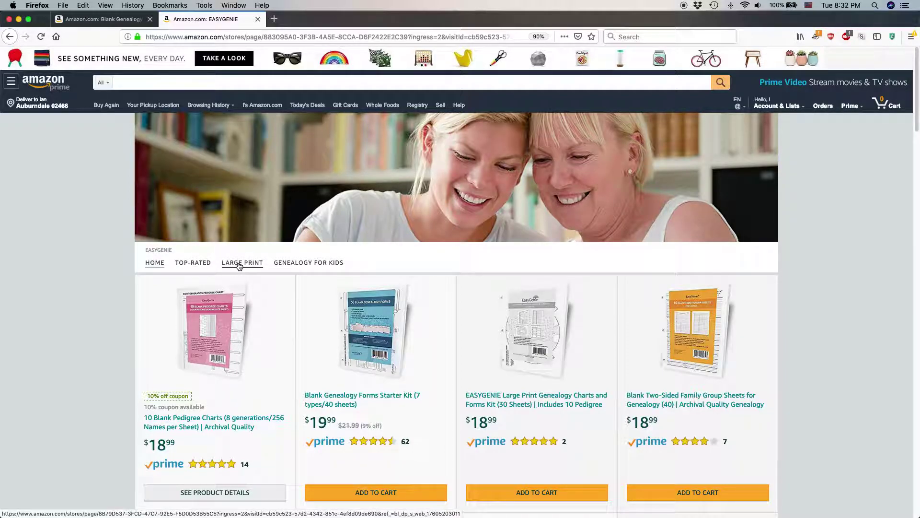
Try opening the live store's TOP-RATED page to check the navigation order
left_click(192, 267)
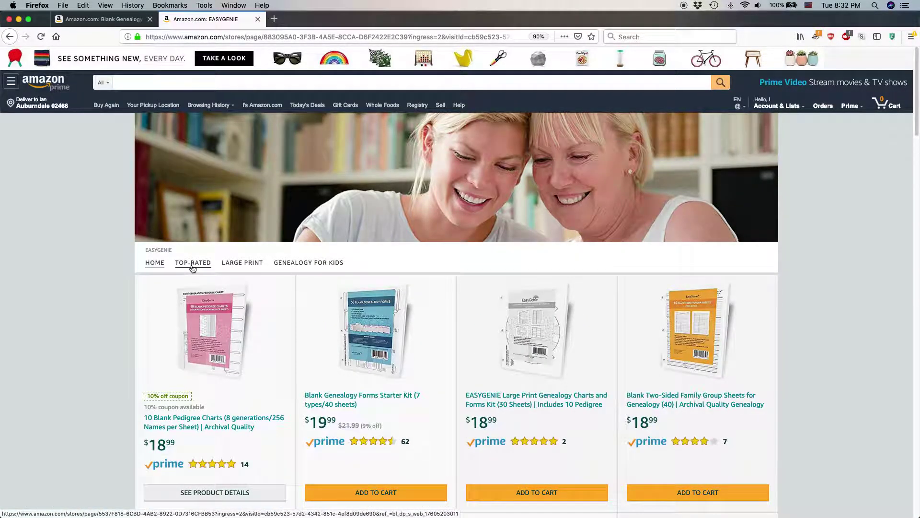
left_click(192, 268)
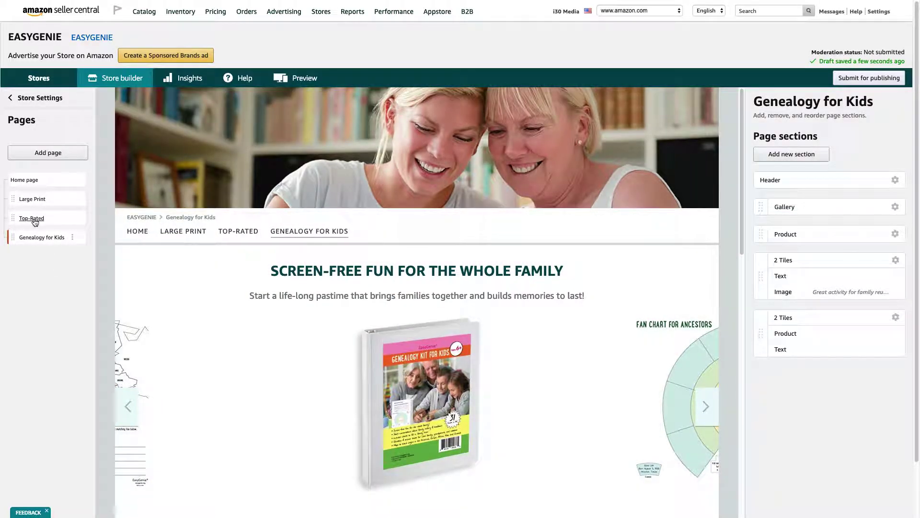
Open the Top-Rated page and review its eight-product Product Grid in the editor
left_click(33, 219)
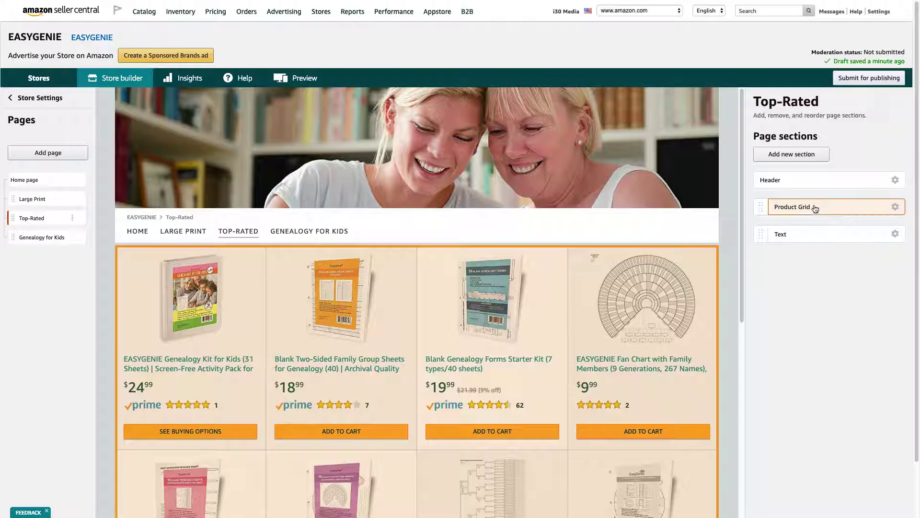
left_click(845, 211)
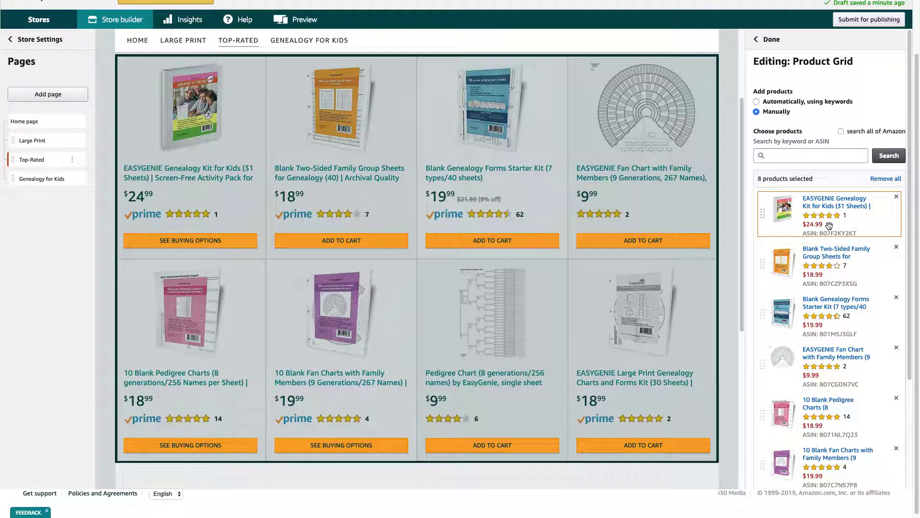
scroll(815, 167, "up", 2)
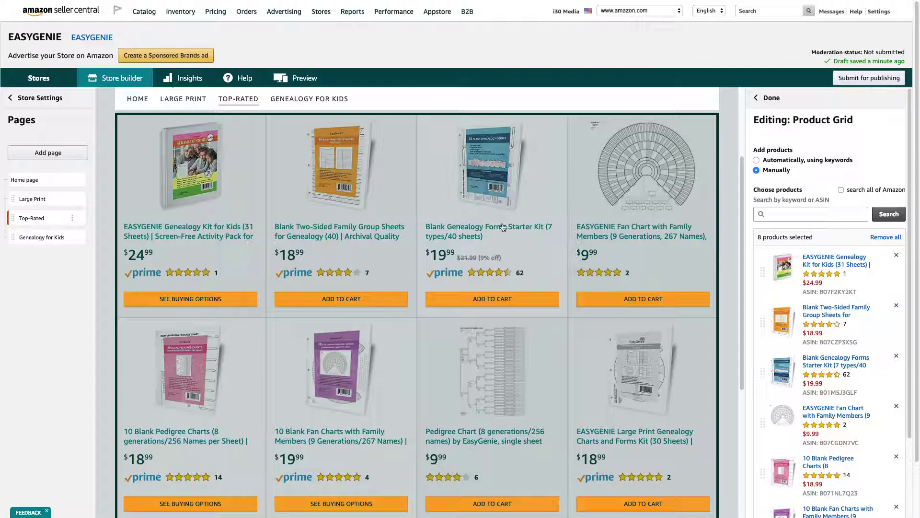
mouse_move(741, 198)
left_mouse_down()
mouse_move(734, 131)
mouse_move(742, 213)
left_mouse_up()
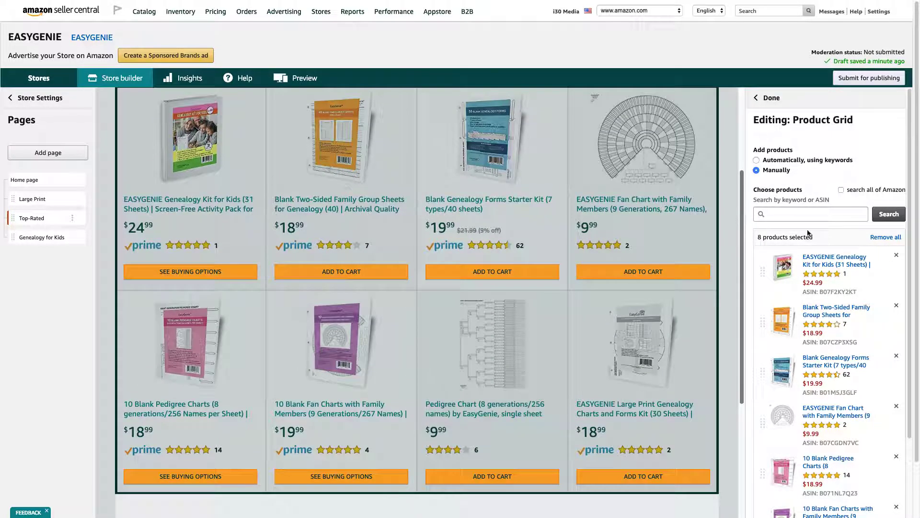
left_click(775, 99)
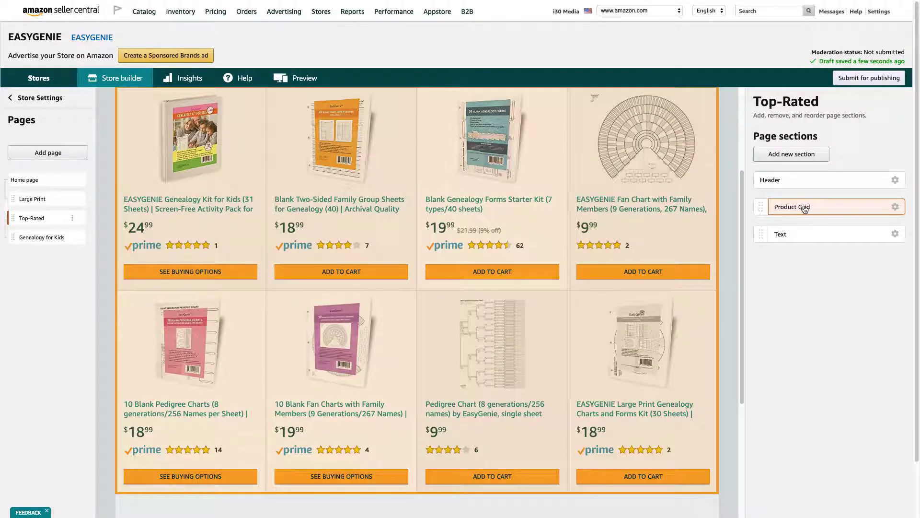
Delete Blank Two-Sided Family Group Sheets from the Top-Rated product grid's selected products
left_click(805, 207)
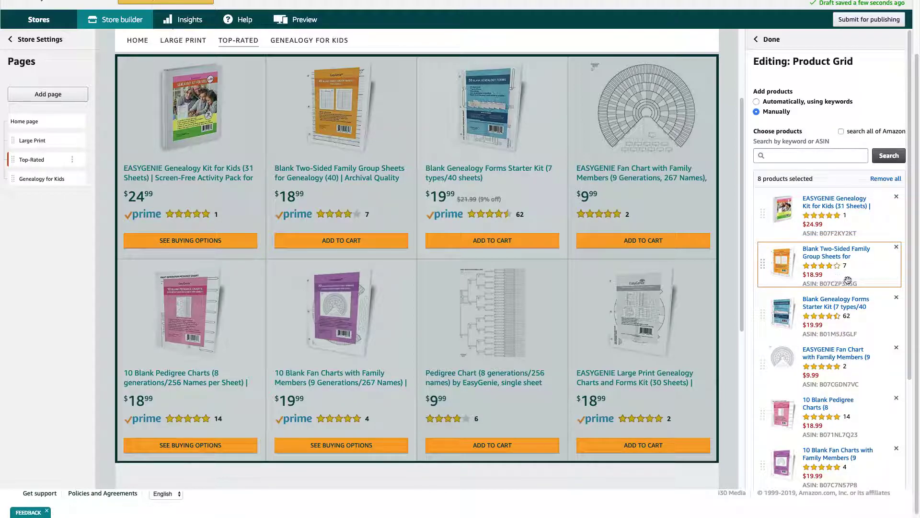
left_click(897, 248)
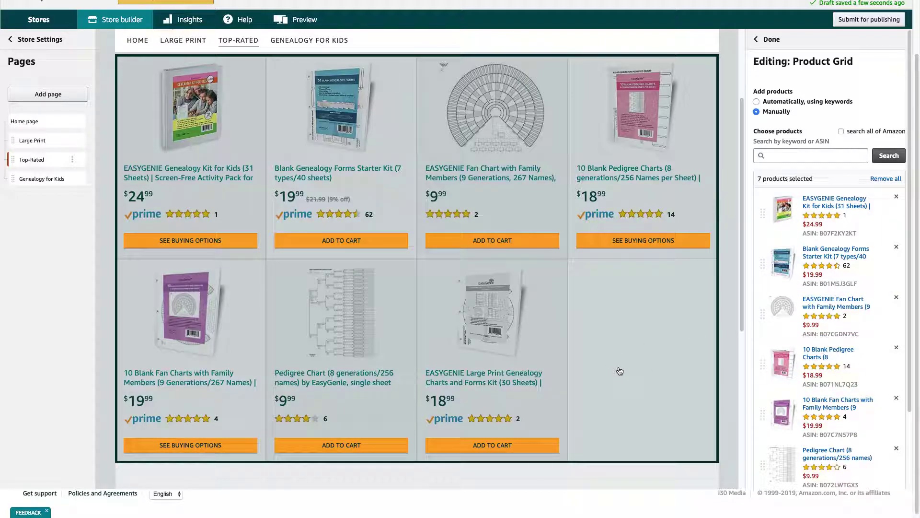
Search products for 'Easy' and add Large Print Four Generation Pedigree Charts as the eighth grid product
left_click(779, 158)
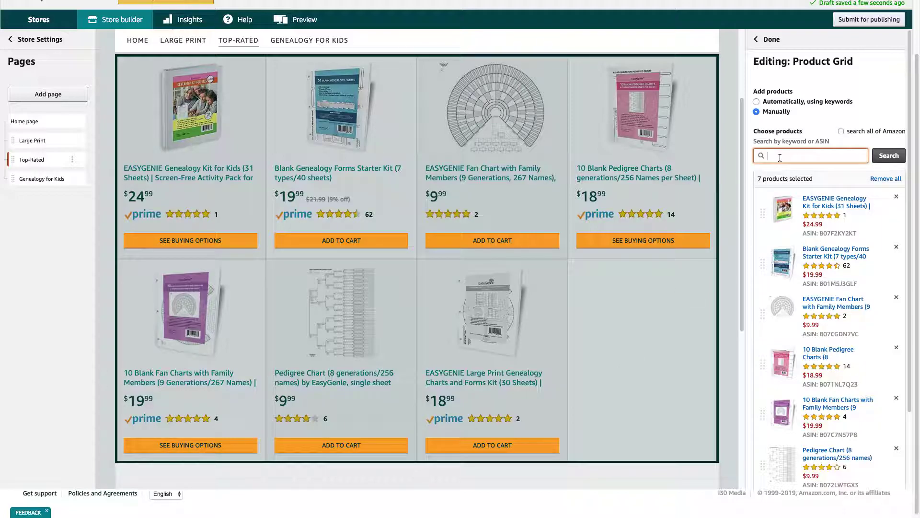
type("EasyGenie")
left_click(895, 159)
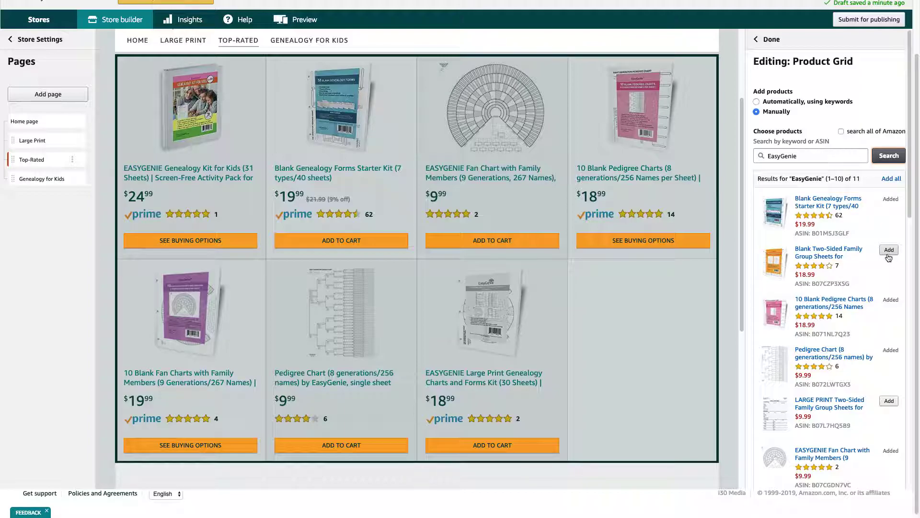
scroll(909, 220, "down", 1)
left_click_drag(908, 221, 913, 322)
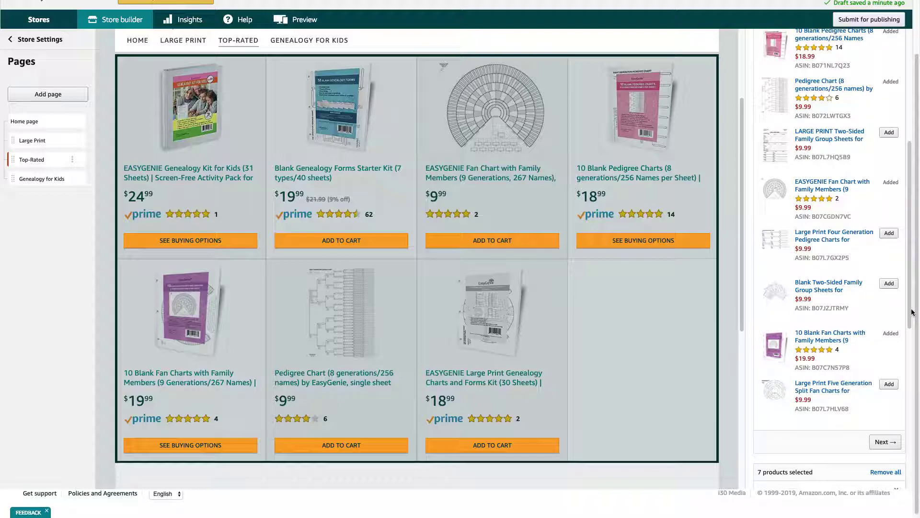
left_click(888, 233)
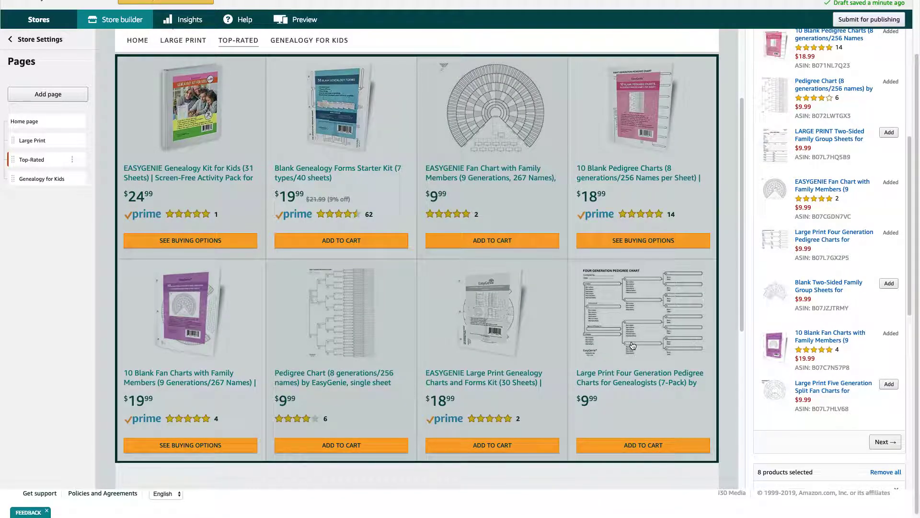
left_click(893, 444)
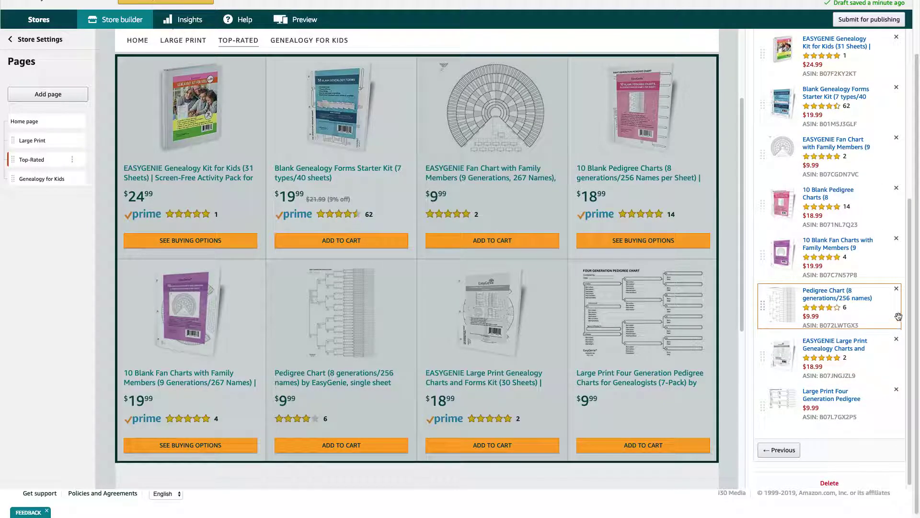
left_click_drag(909, 338, 908, 146)
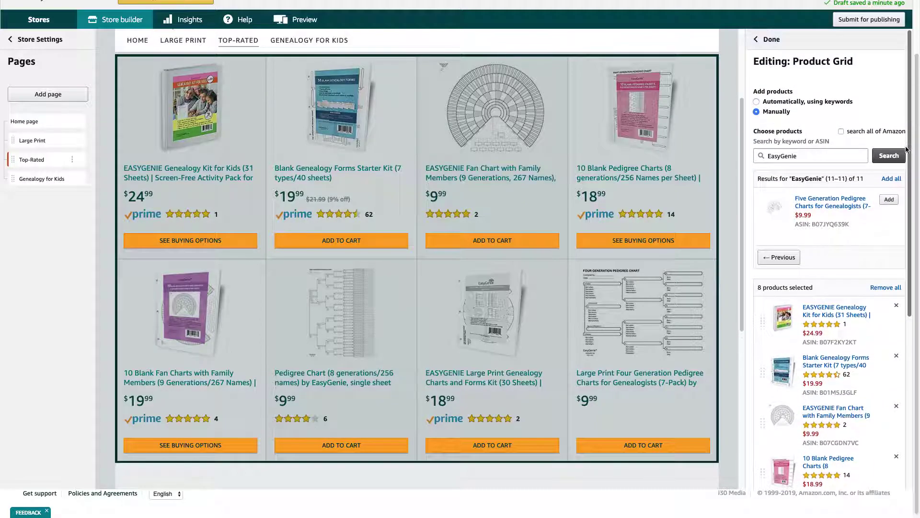
left_click(773, 40)
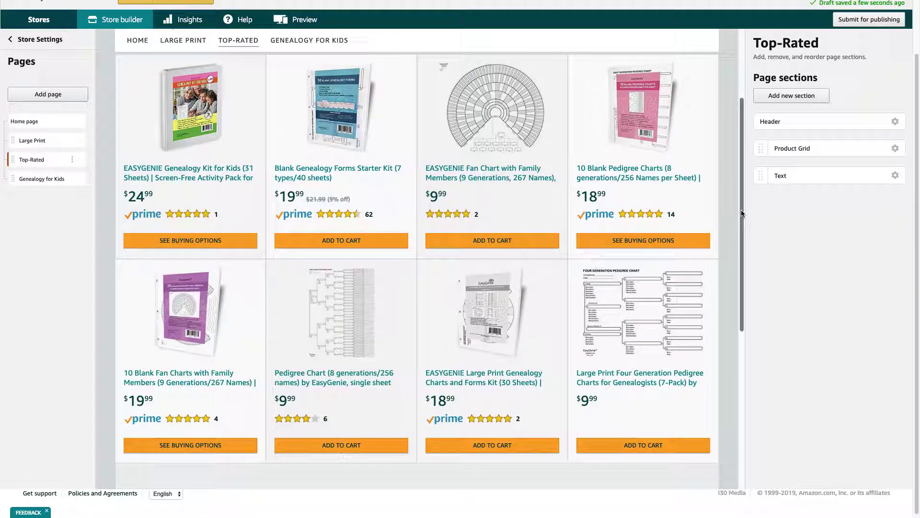
Open the Top-Rated Text section's editor showing its Shop now link to the Starter Kit
left_click_drag(742, 216, 732, 369)
left_click(791, 179)
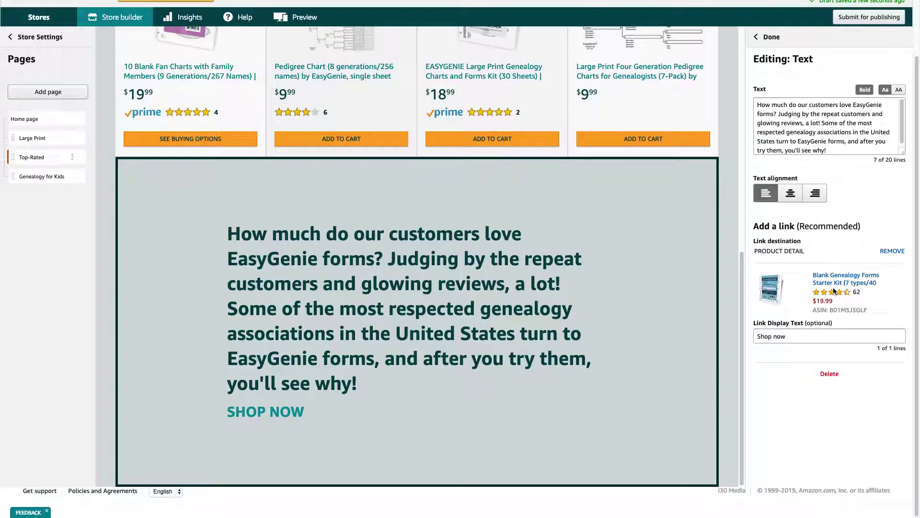
Replace the Shop now link with 10 Blank Pedigree Charts, found by searching 'EasyGeni'
left_click(892, 252)
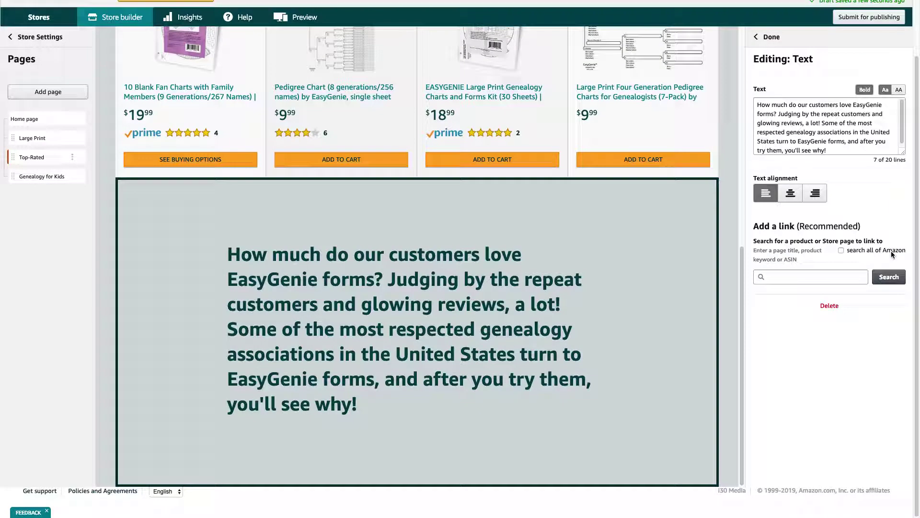
left_click(779, 276)
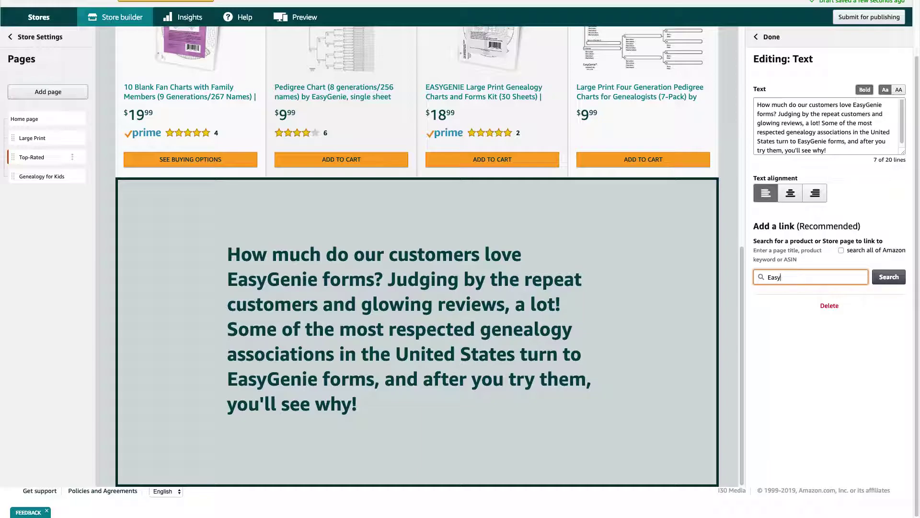
type("EasyGenie")
left_click(891, 280)
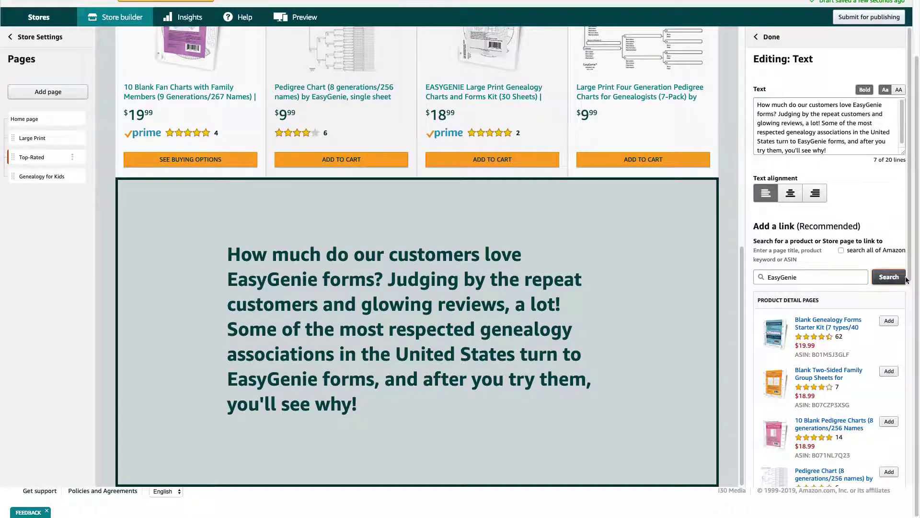
scroll(912, 286, "down", 1)
left_click_drag(912, 286, 908, 480)
scroll(887, 336, "up", 10)
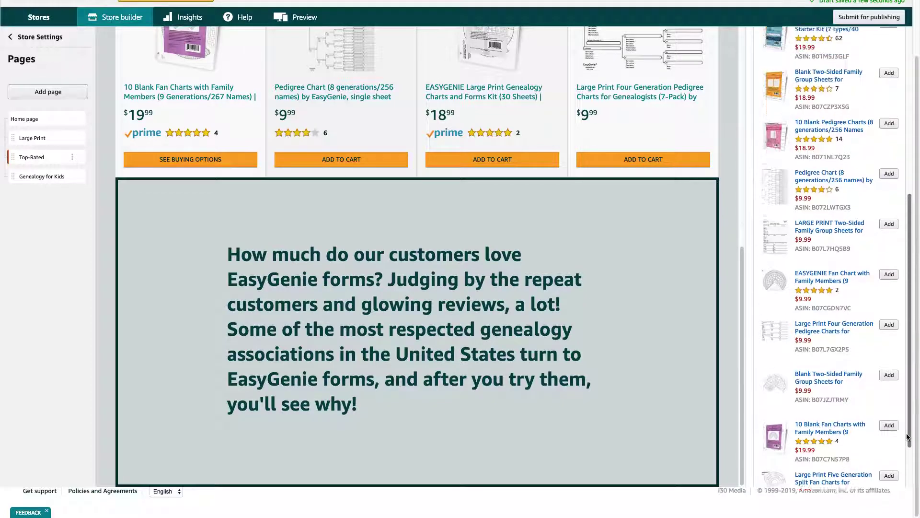
left_click(888, 303)
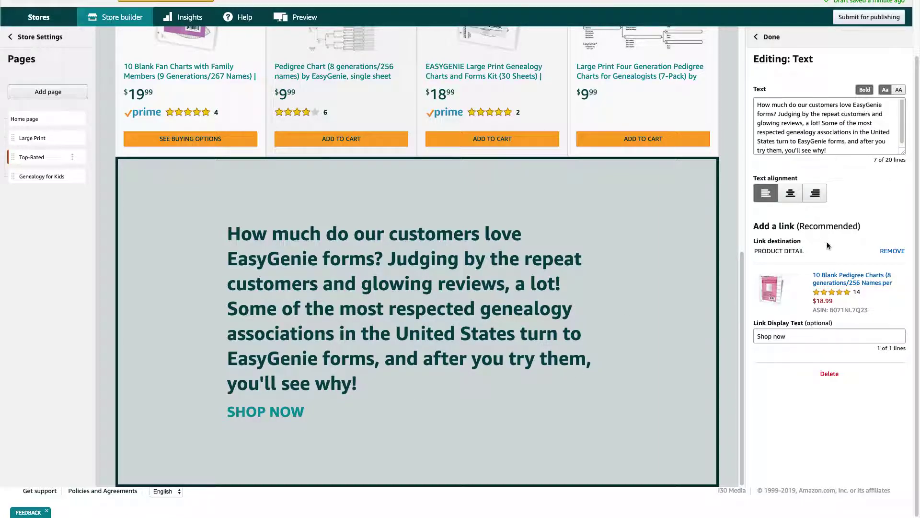
scroll(827, 243, "up", 2)
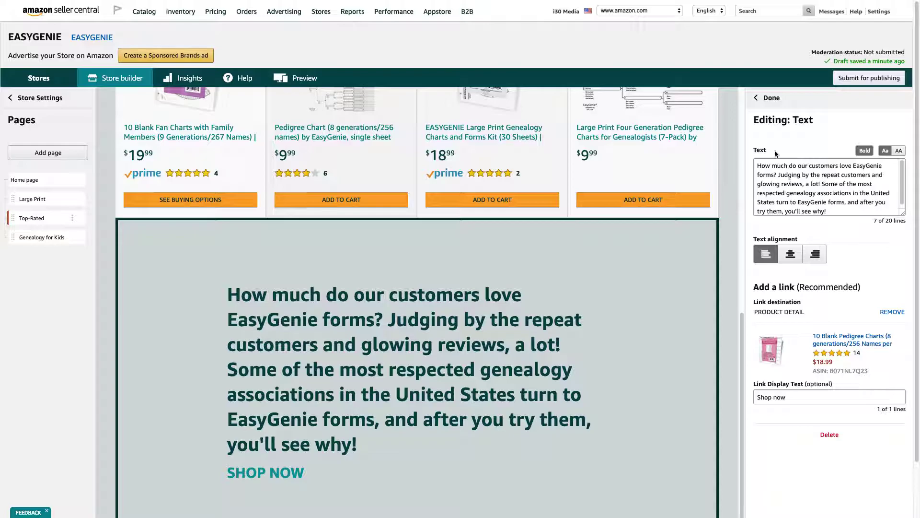
Finish editing the Text section, then delete it from its settings
left_click(768, 97)
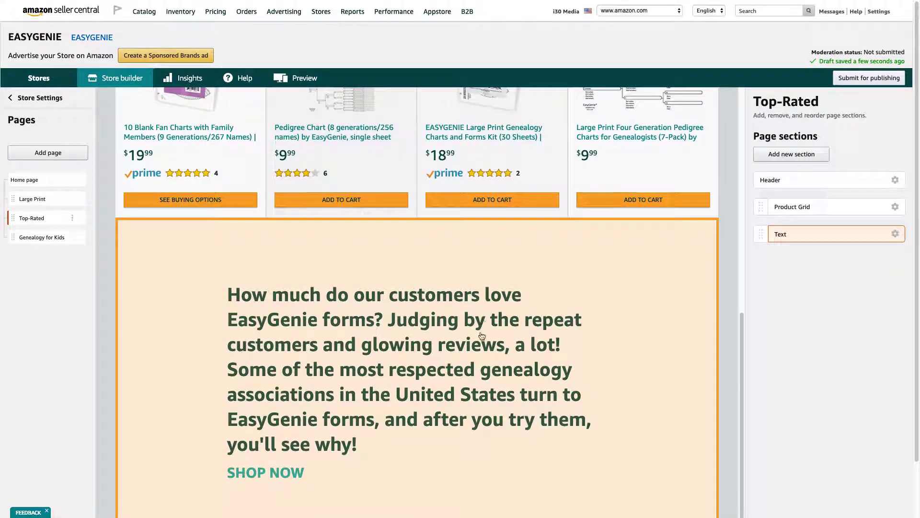
left_click(895, 235)
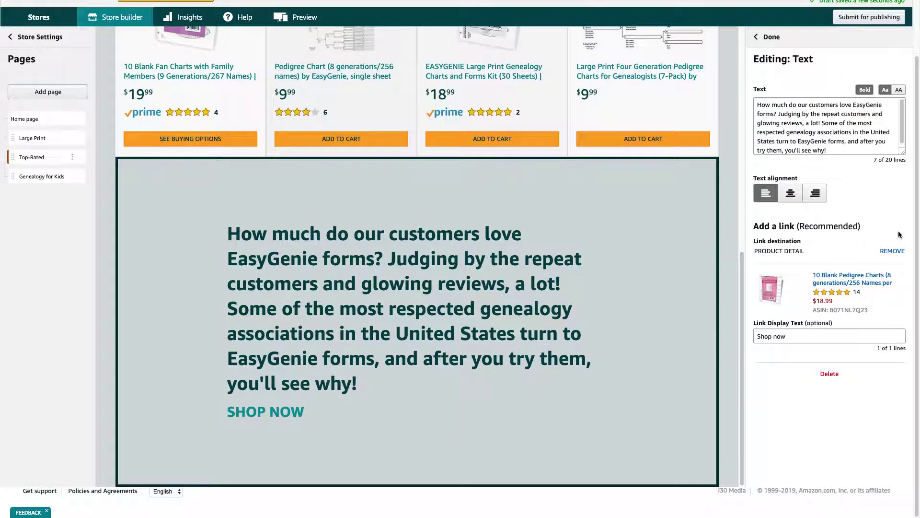
left_click(829, 374)
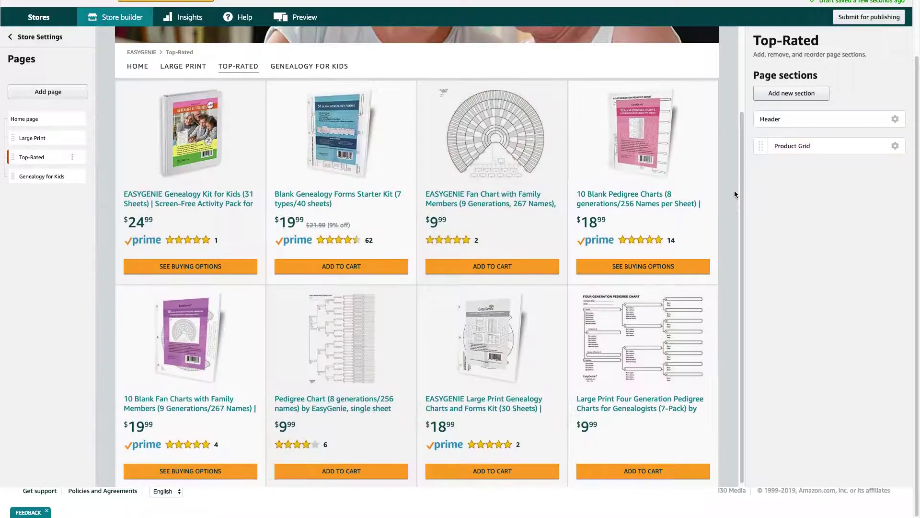
Add a Best Selling Products tile as a new section beneath the eight-product grid
scroll(734, 191, "up", 3)
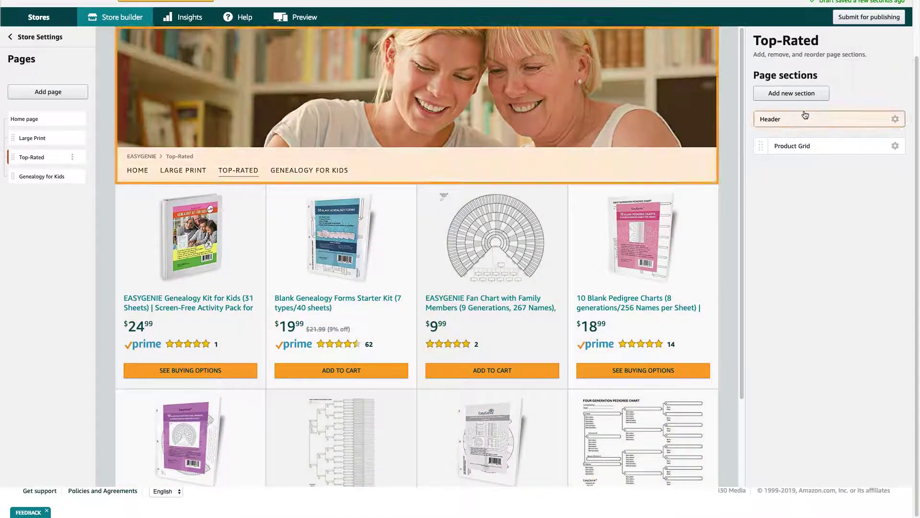
left_click(799, 96)
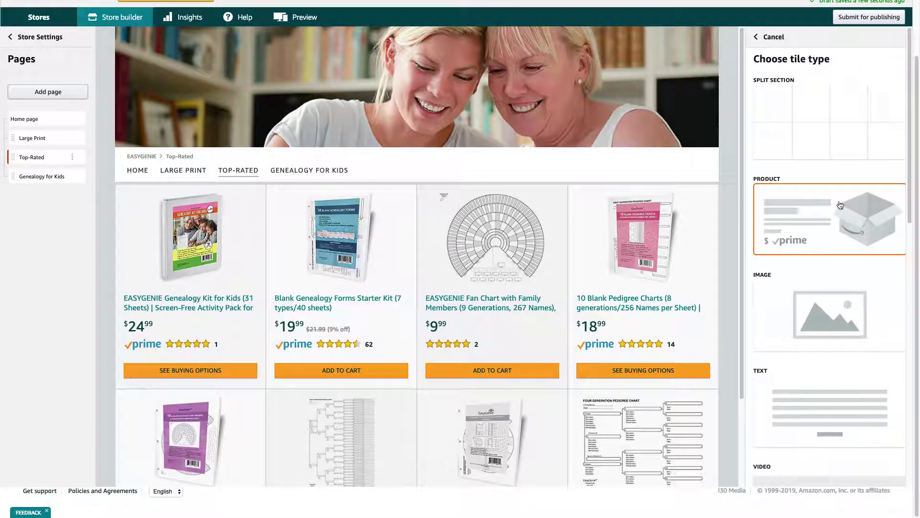
scroll(909, 150, "down", 1)
left_click_drag(910, 150, 901, 241)
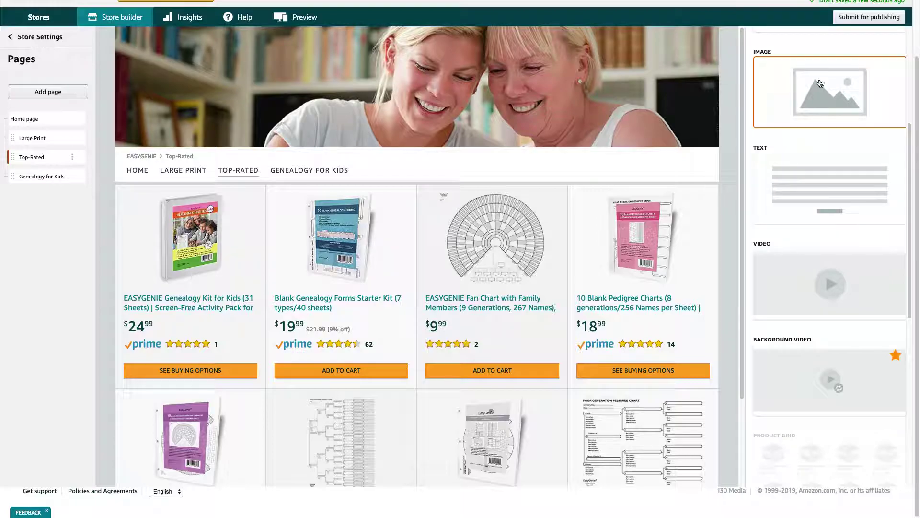
left_click_drag(908, 178, 907, 112)
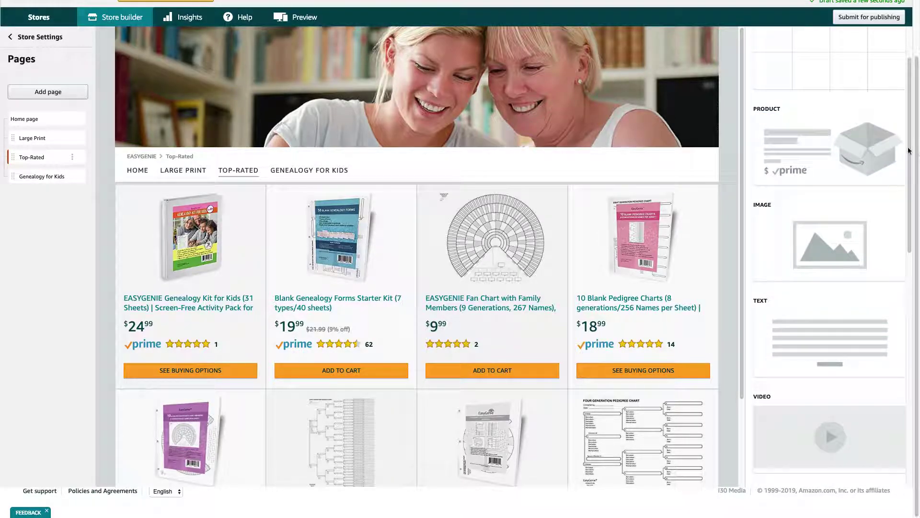
left_click_drag(908, 150, 901, 373)
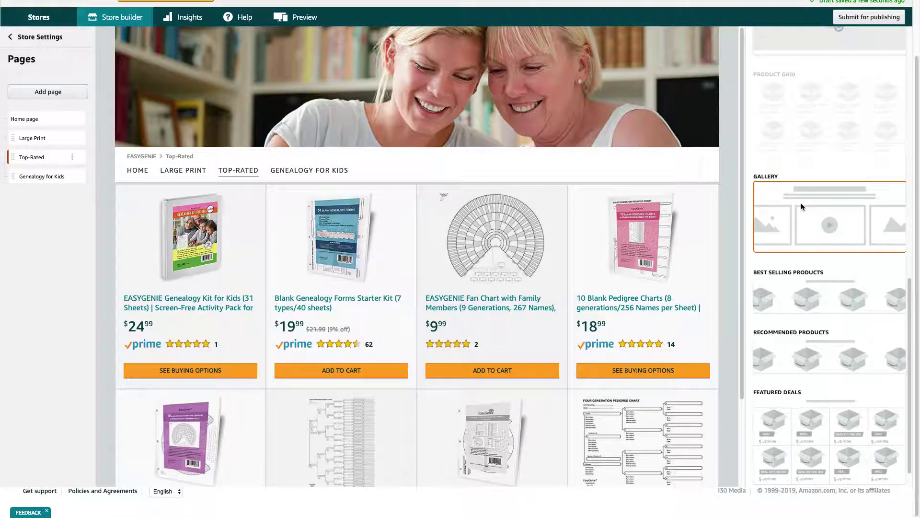
left_click(814, 296)
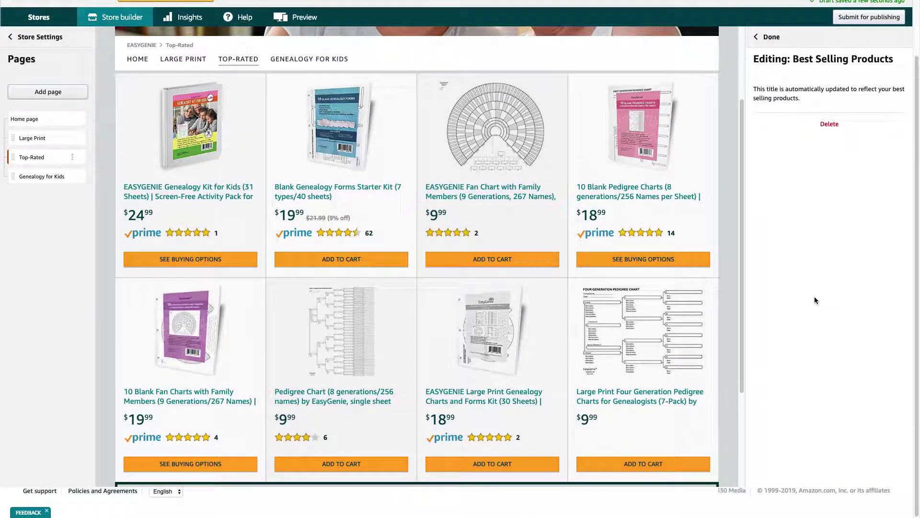
Check the auto-titled 'Best Sellers from EasyGenie' carousel note and finish editing the section
scroll(739, 248, "down", 5)
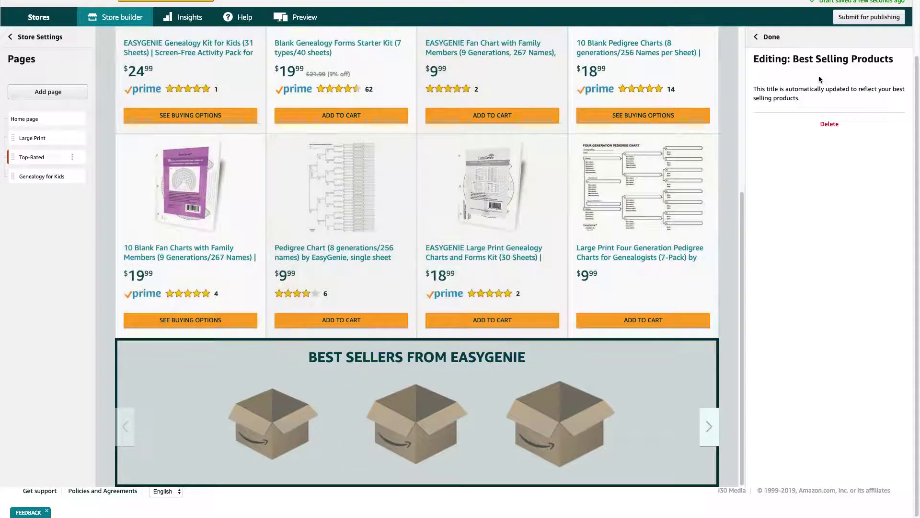
left_click_drag(801, 98, 753, 89)
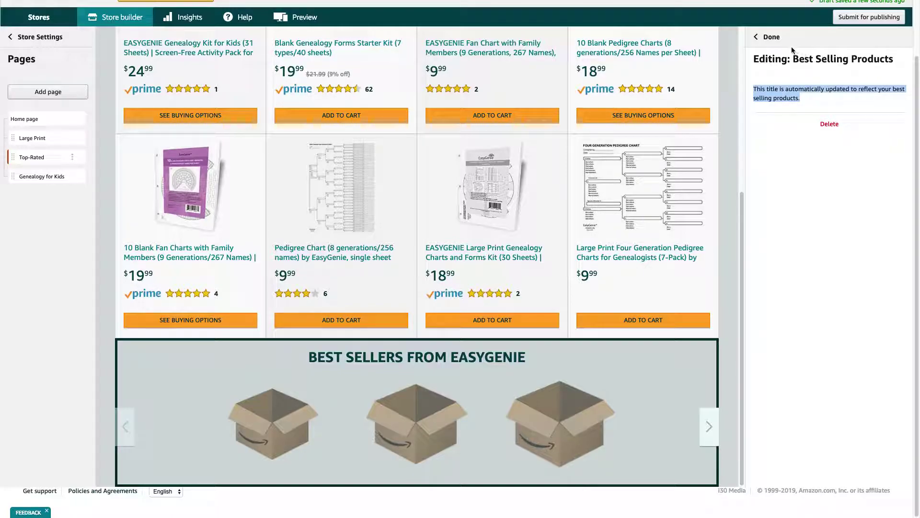
left_click(772, 38)
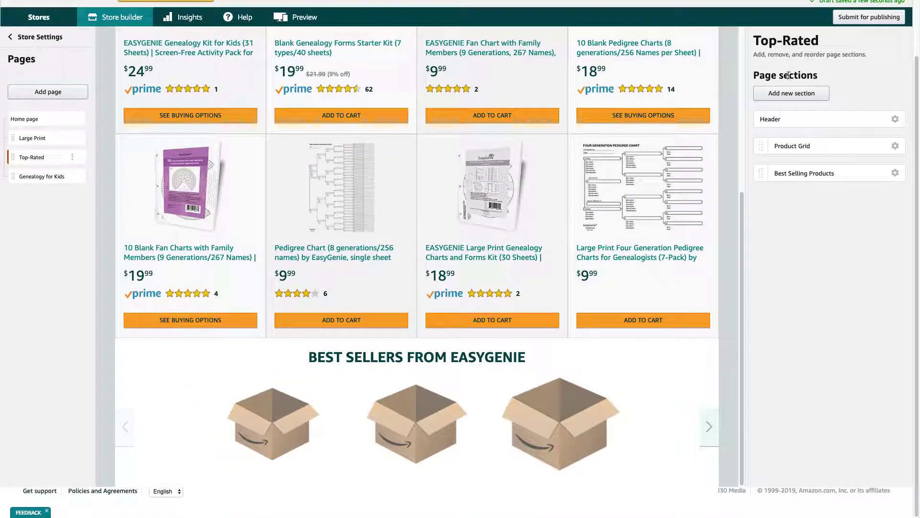
left_click(791, 93)
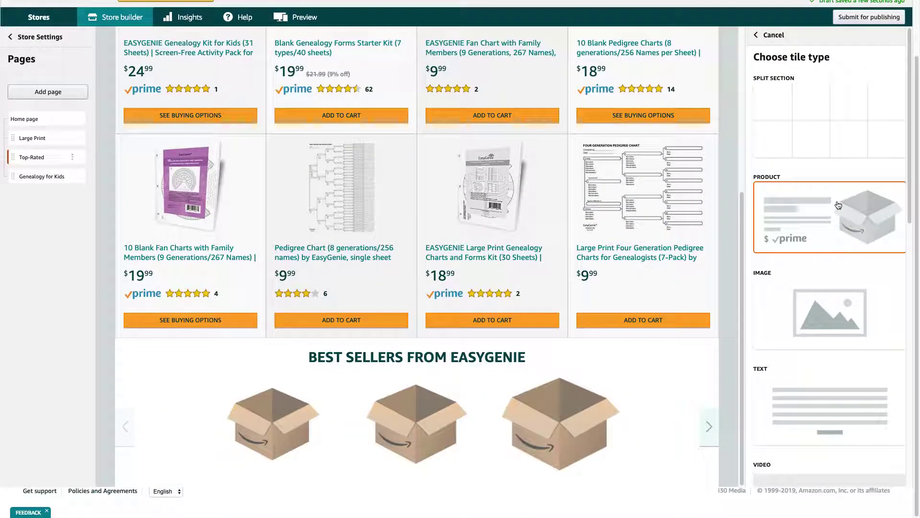
scroll(834, 215, "down", 1)
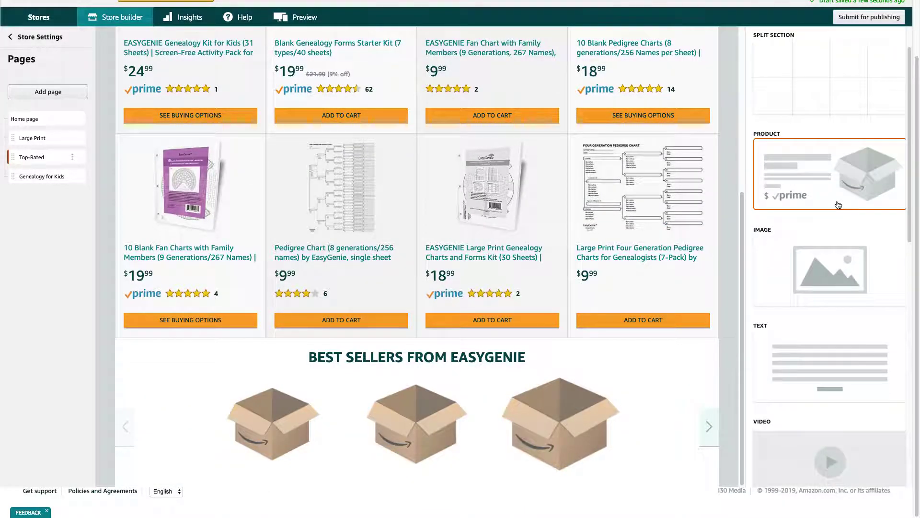
left_click(821, 260)
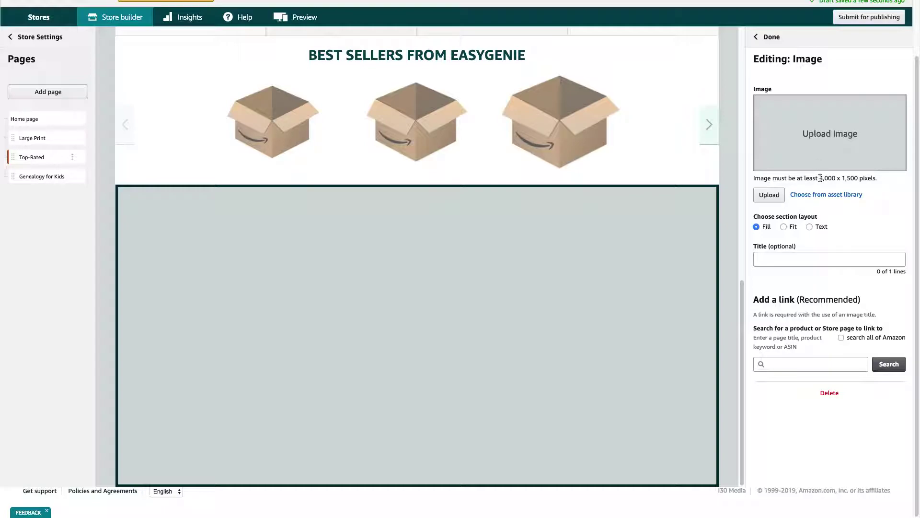
left_click_drag(820, 178, 874, 178)
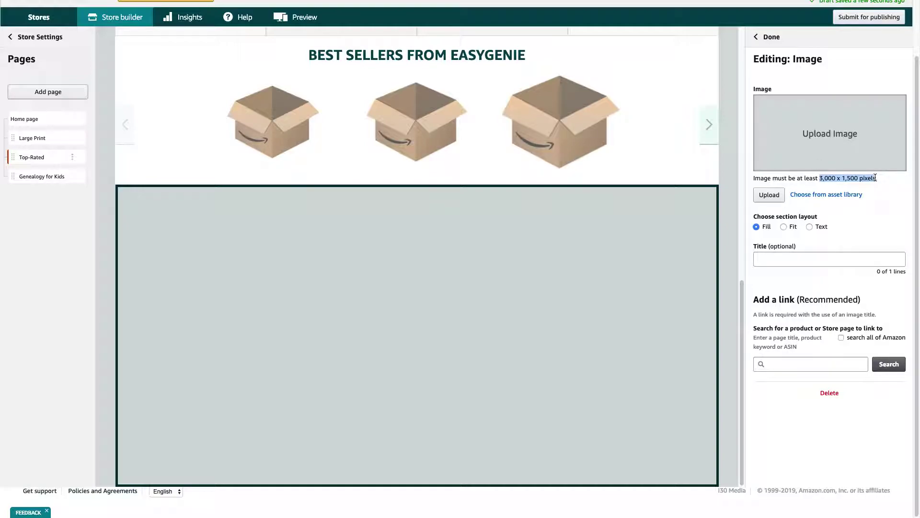
Fill the Image section with the senior-and-teenage-granddaughter photo album picture from the asset library
left_click(827, 195)
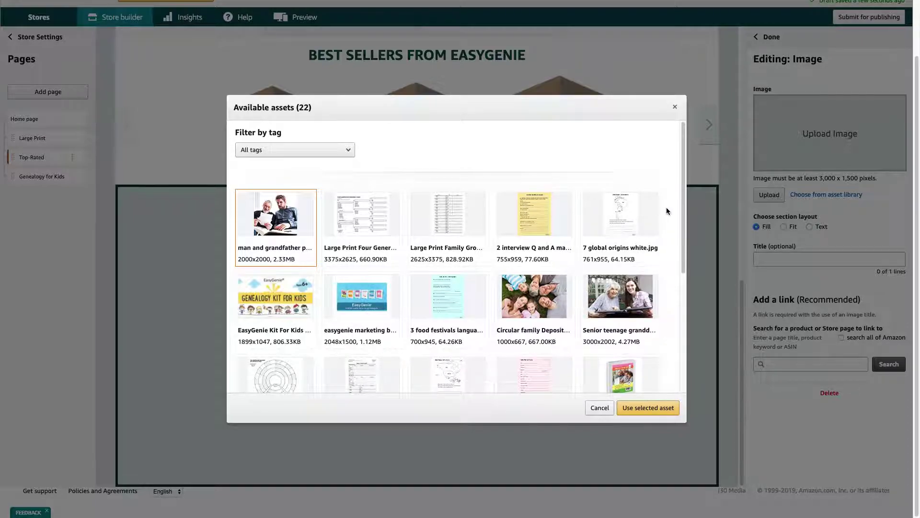
scroll(680, 237, "down", 2)
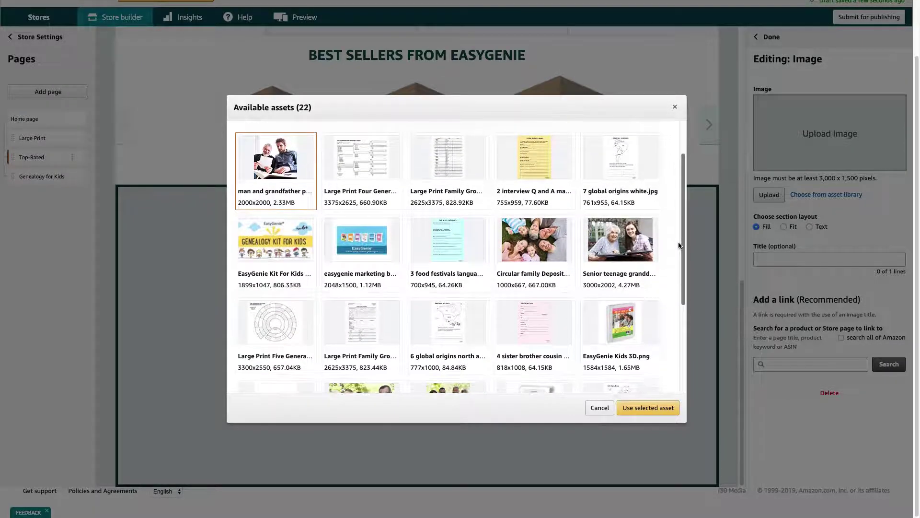
scroll(677, 254, "down", 2)
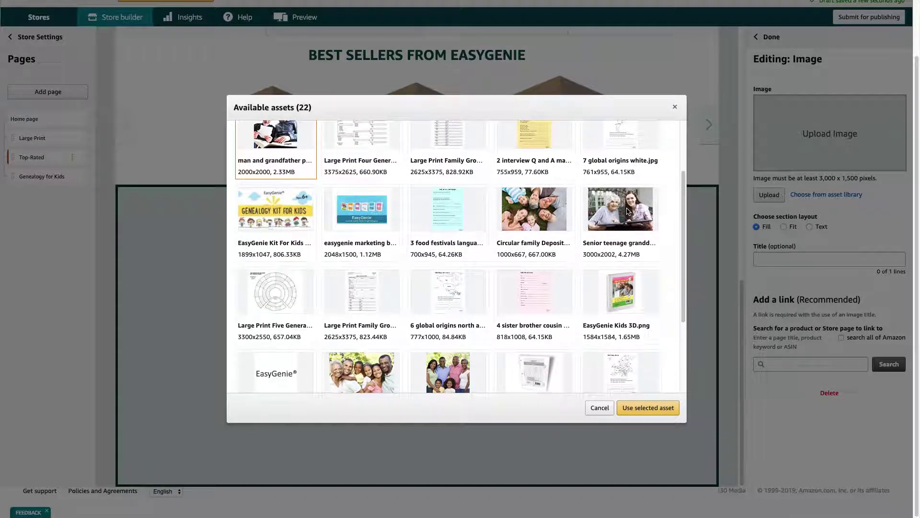
left_click(610, 217)
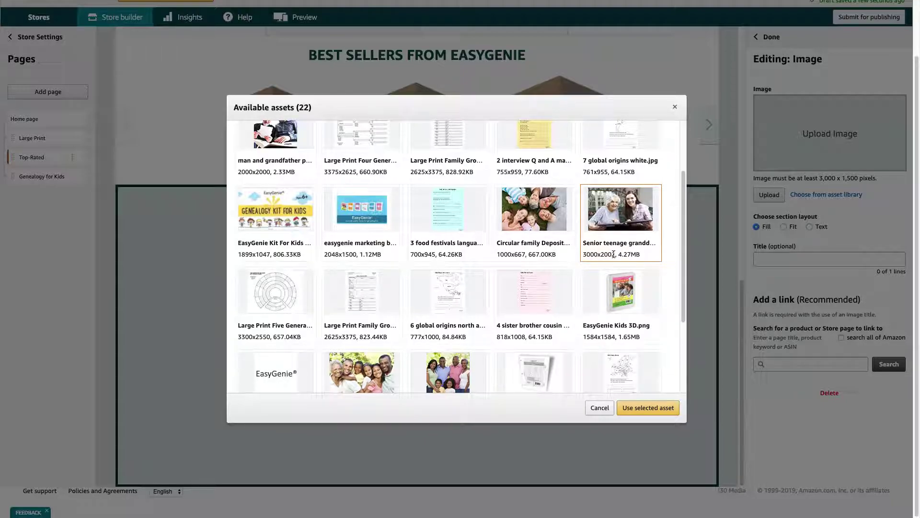
left_click(658, 410)
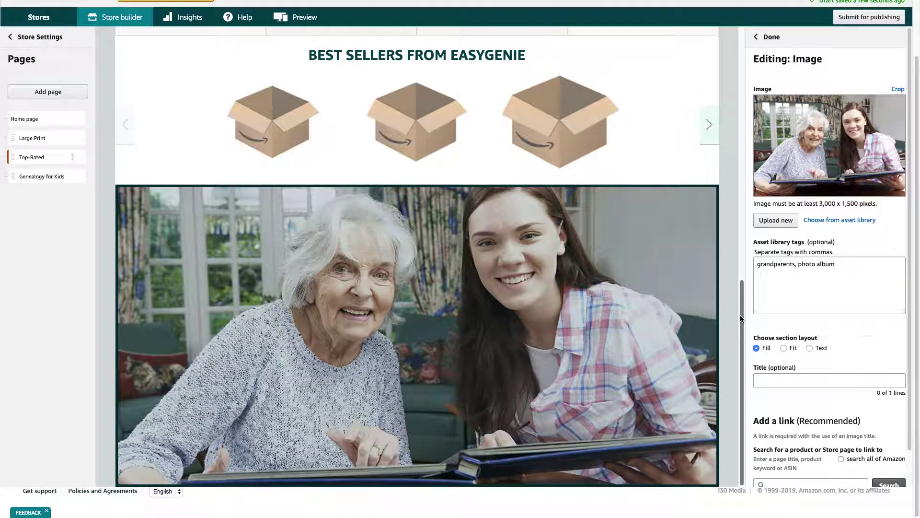
Title the image 'Connecting generations!'
scroll(791, 276, "down", 1)
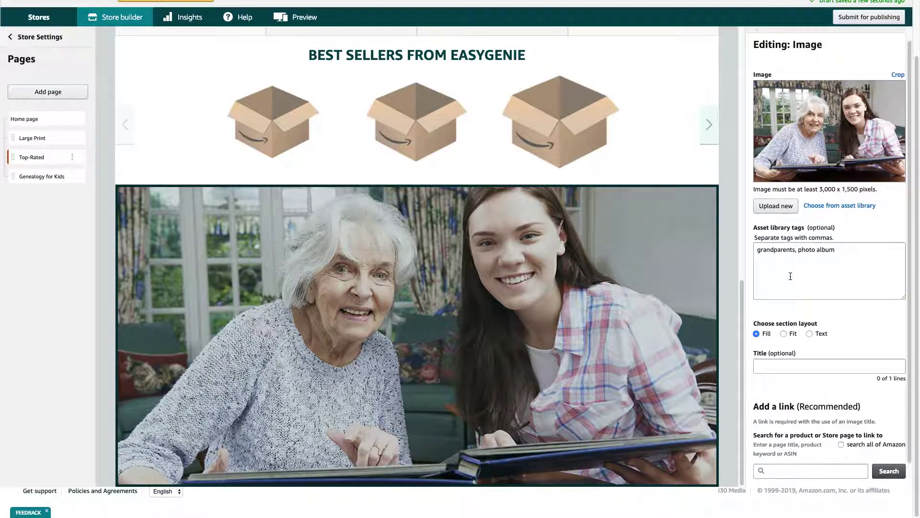
left_click(773, 340)
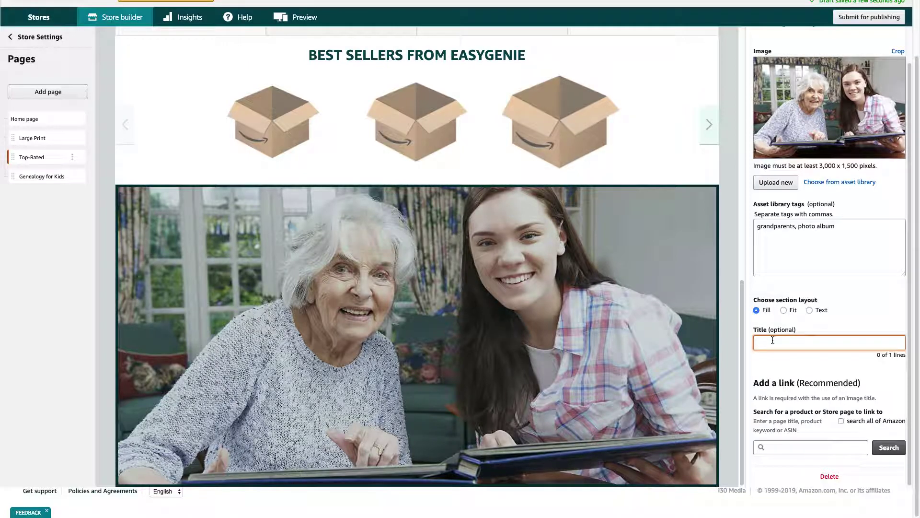
type("Connecting generations")
left_click(785, 447)
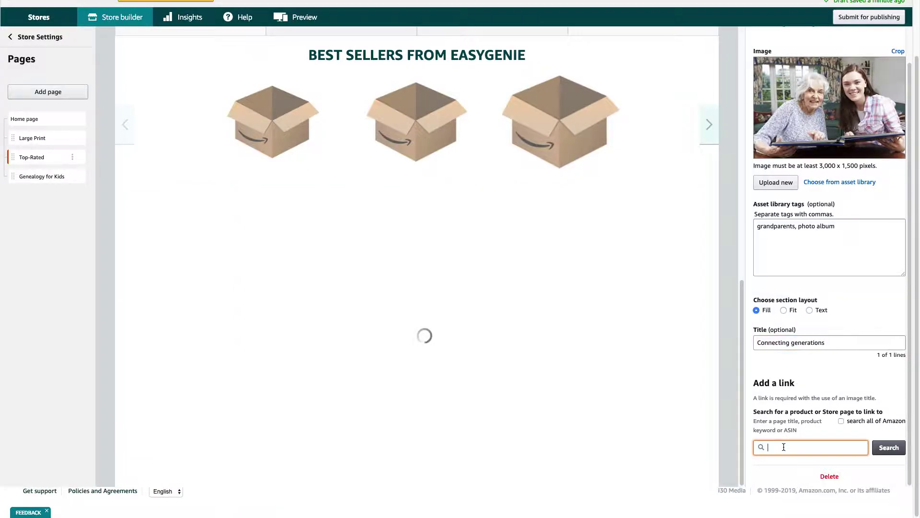
left_click(828, 342)
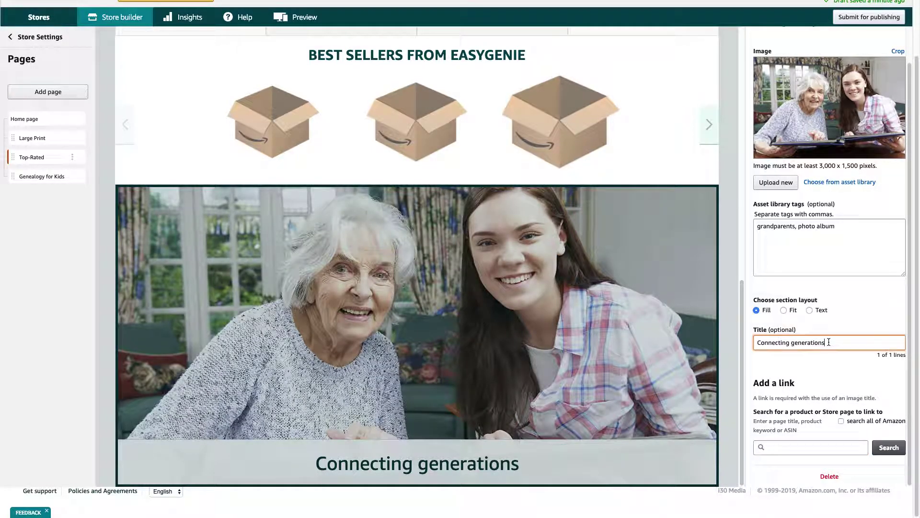
Search 'Easygenie' products and link the image to Blank Genealogy Forms Starter Kit
left_click(777, 447)
type("Easyg")
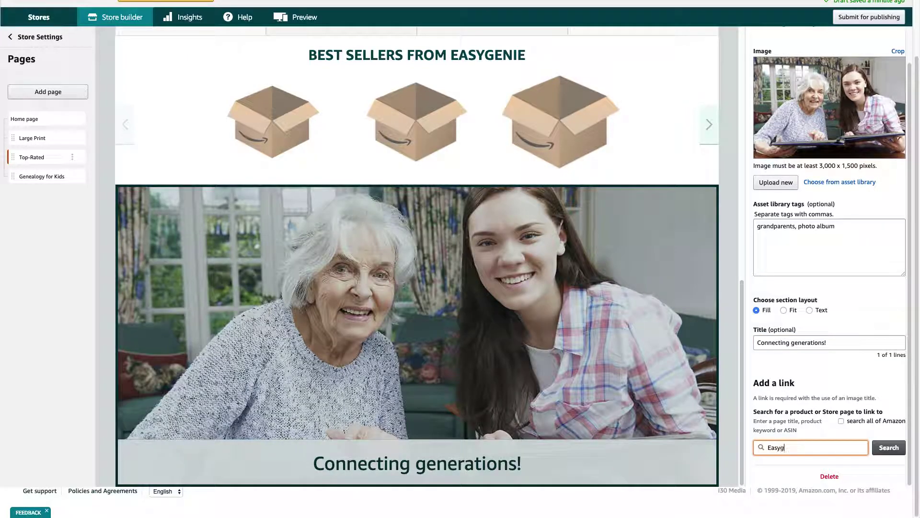
type("enie")
left_click(888, 447)
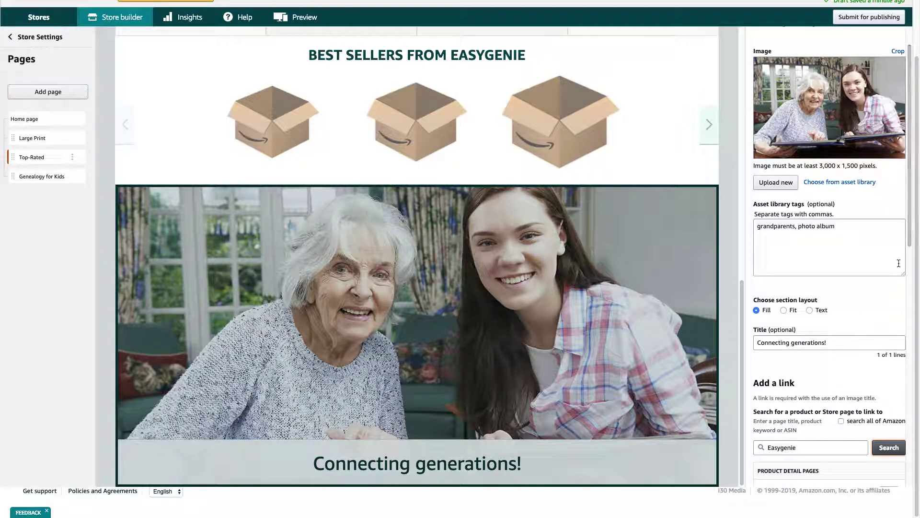
scroll(910, 335, "down", 3)
left_click_drag(911, 311, 911, 360)
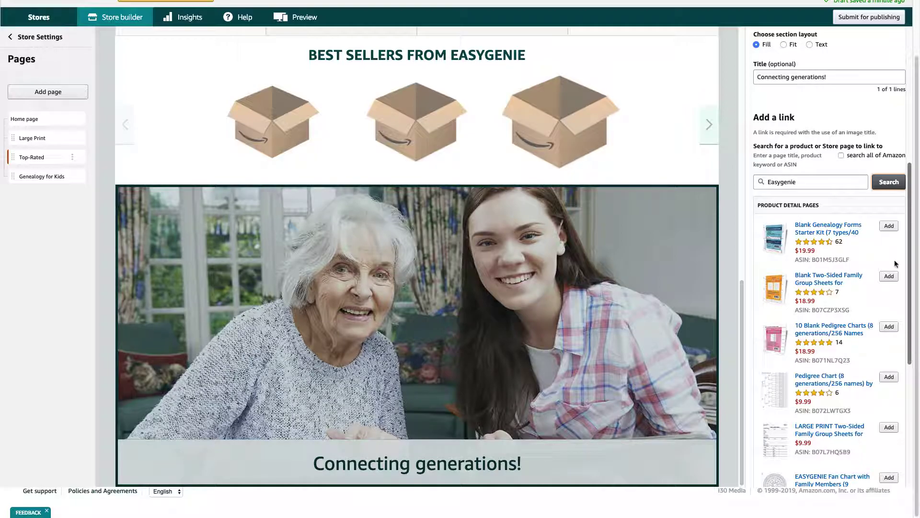
left_click(889, 225)
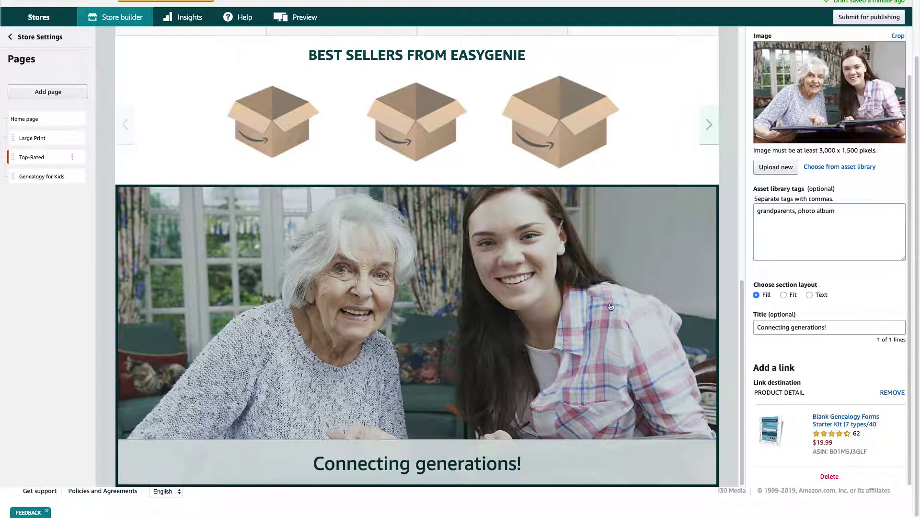
Extend the image title to 'Connecting generations with genealogy!', correcting a typo
triple_click(789, 211)
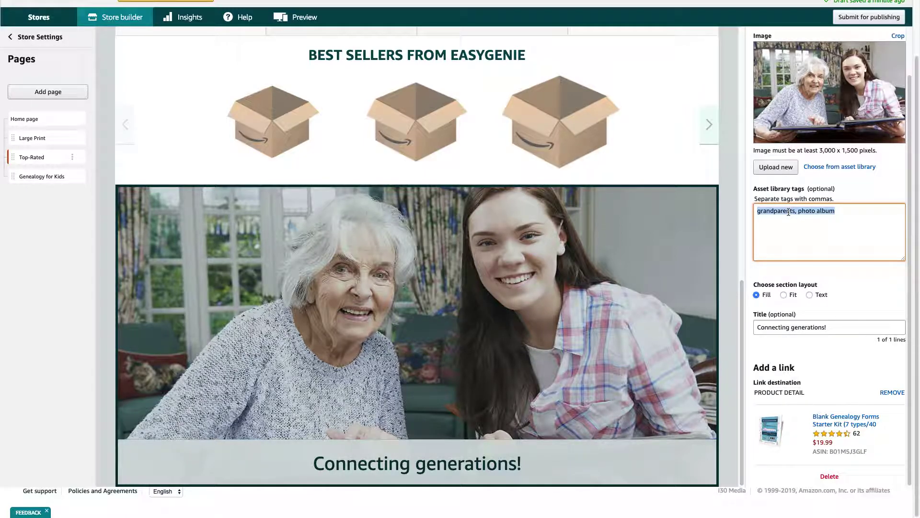
left_click(796, 327)
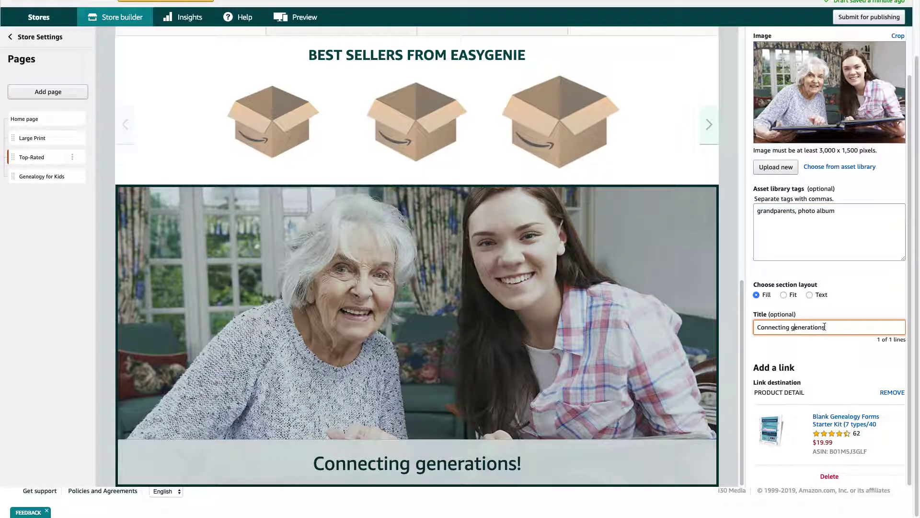
type("wirh gen")
key("BackSpace")
type("th genealogy!")
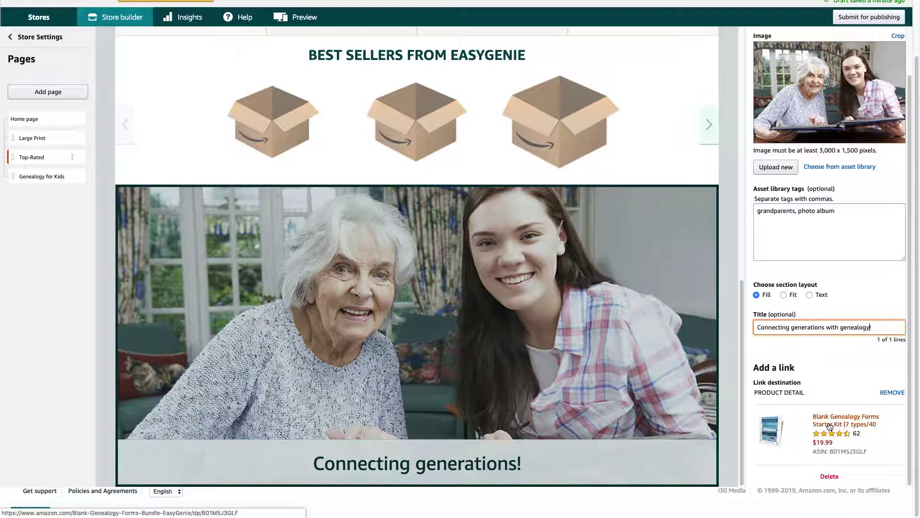
scroll(829, 298, "up", 2)
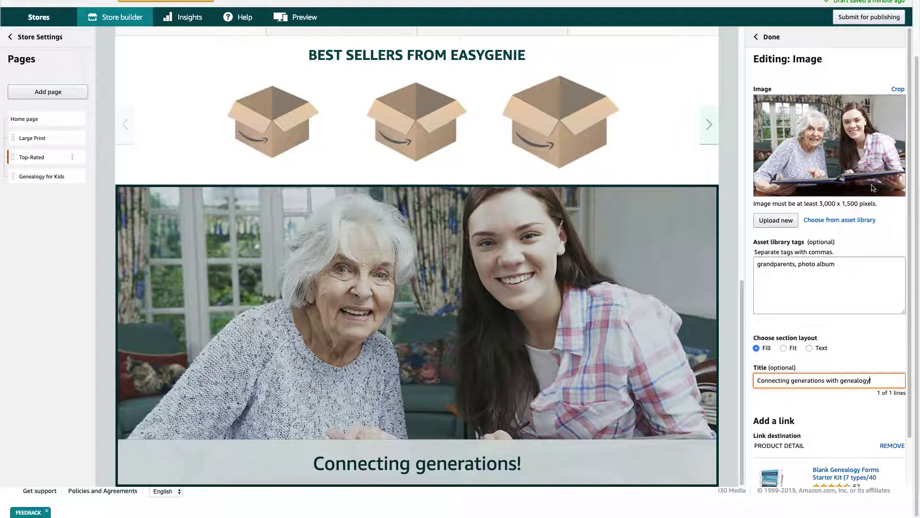
scroll(834, 341, "down", 2)
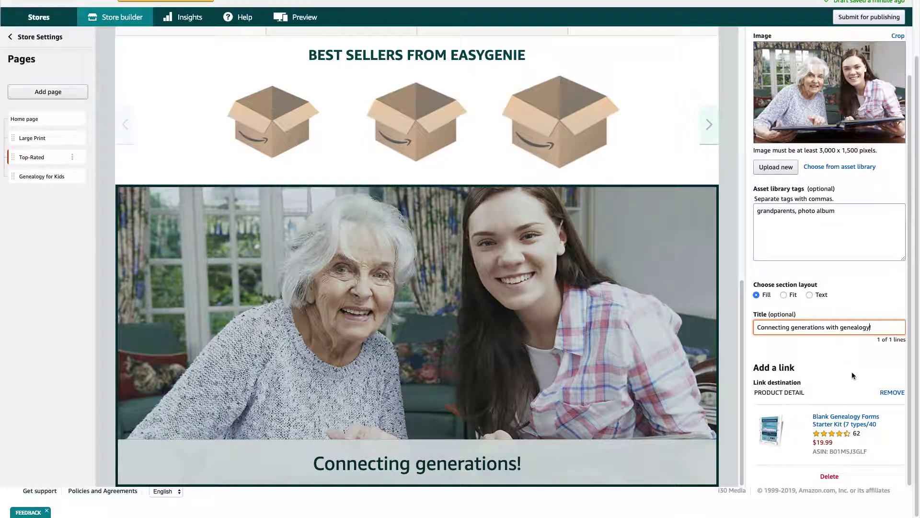
scroll(744, 155, "up", 2)
Finish editing the image, scroll the preview to the top and select the Product Grid
scroll(760, 107, "up", 2)
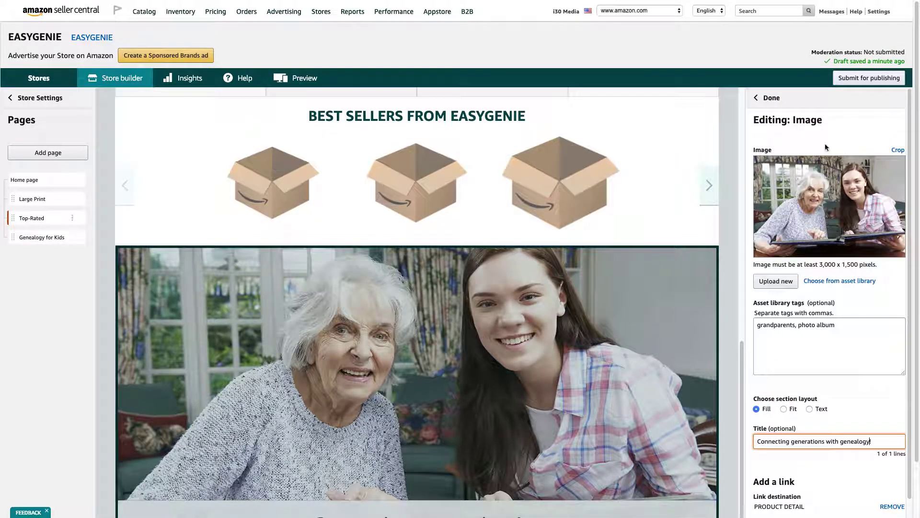
left_click(772, 98)
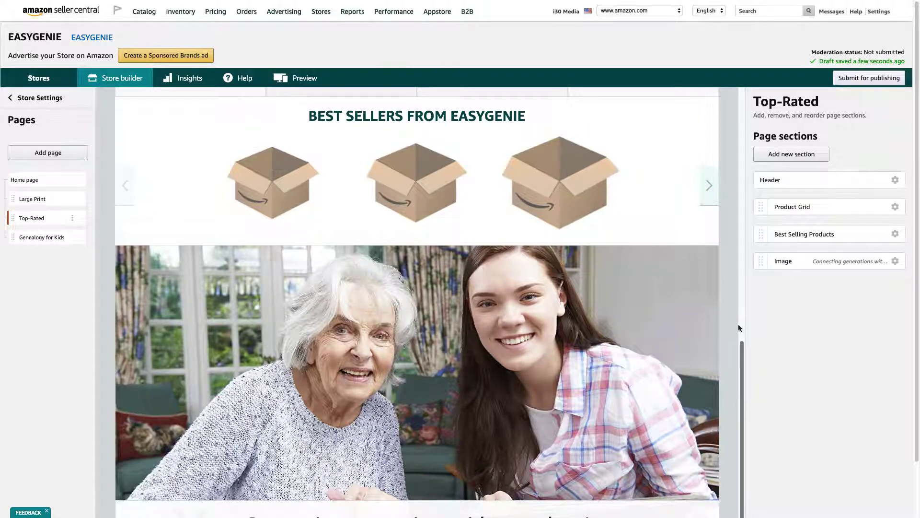
left_click_drag(742, 354, 727, 78)
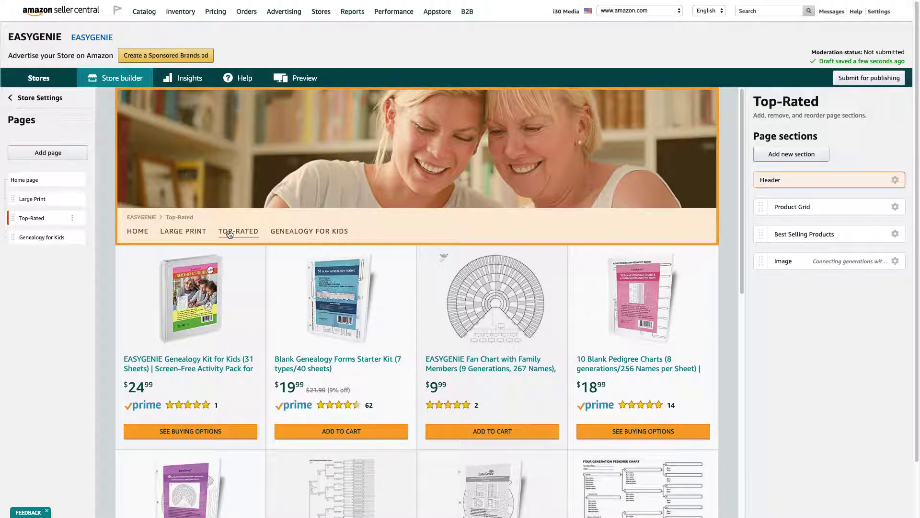
left_click(287, 259)
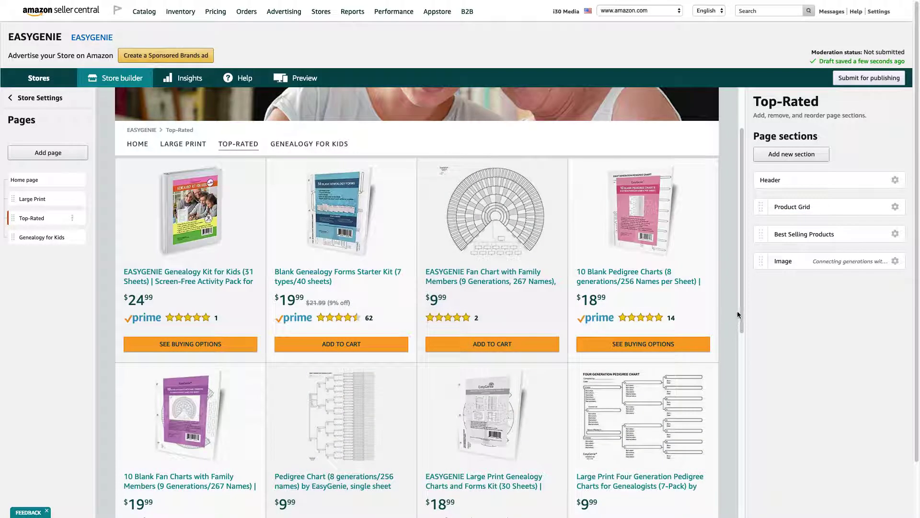
scroll(738, 314, "down", 7)
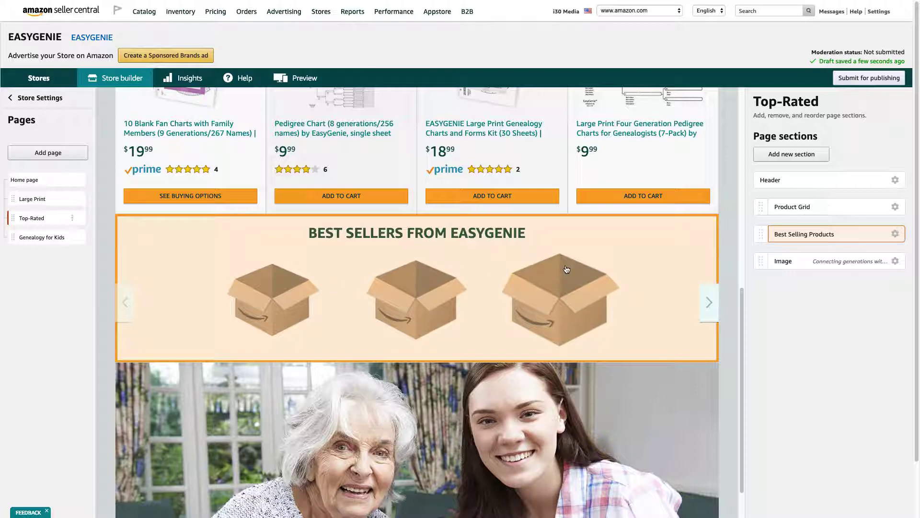
scroll(741, 331, "down", 2)
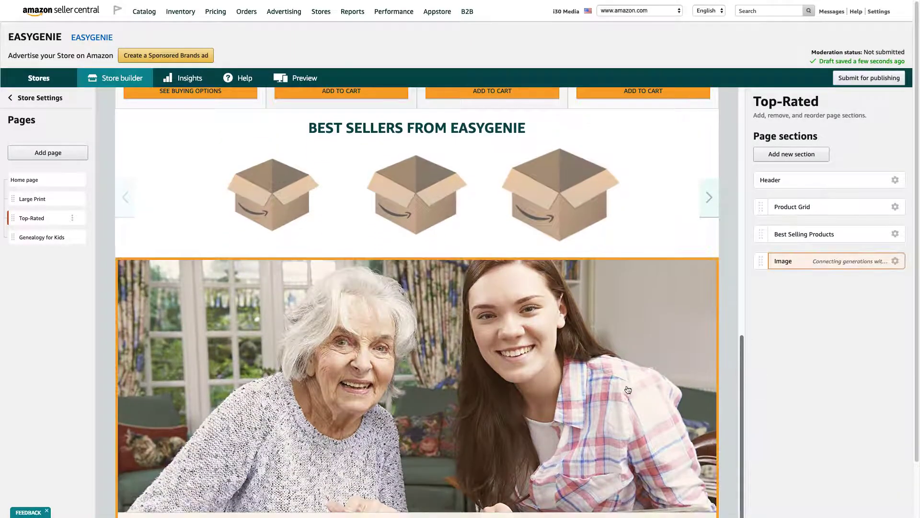
scroll(719, 384, "down", 1)
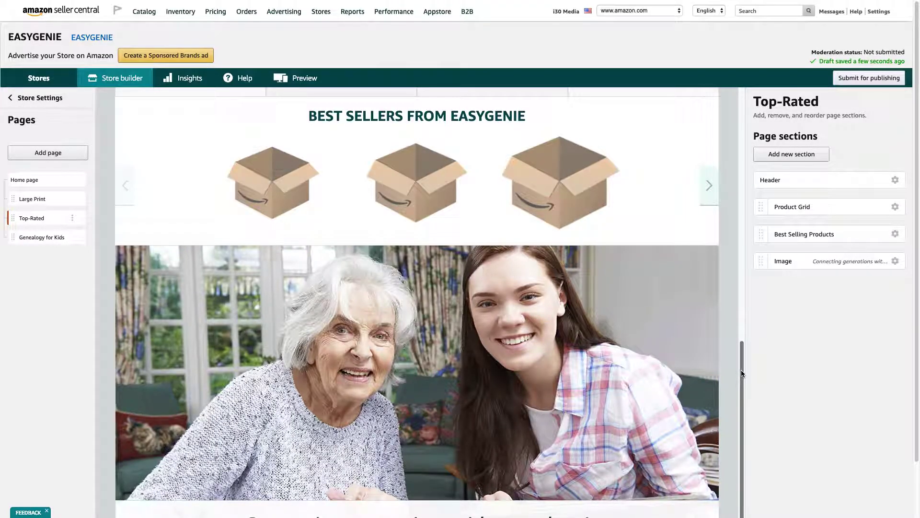
mouse_move(741, 373)
left_mouse_down()
mouse_move(712, 214)
mouse_move(711, 113)
mouse_move(740, 381)
left_mouse_up()
scroll(424, 160, "up", 5)
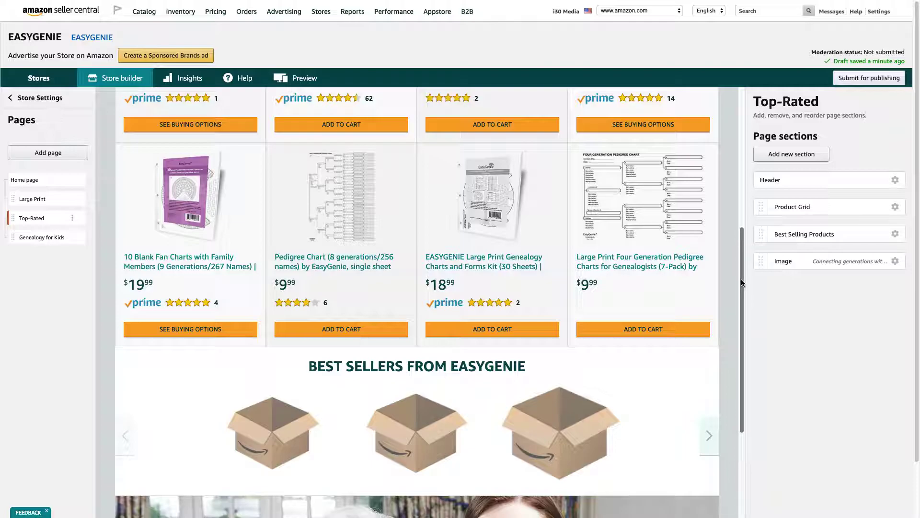
left_click_drag(741, 283, 754, 410)
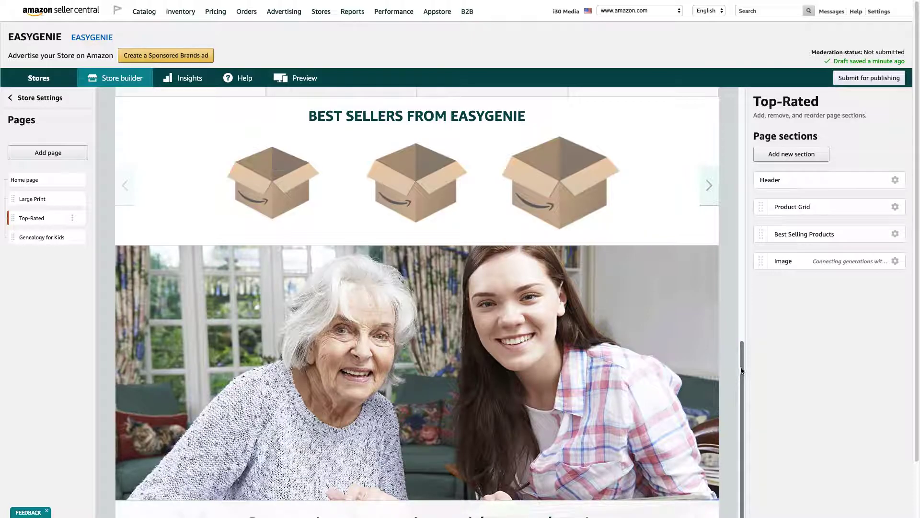
left_click_drag(742, 366, 732, 110)
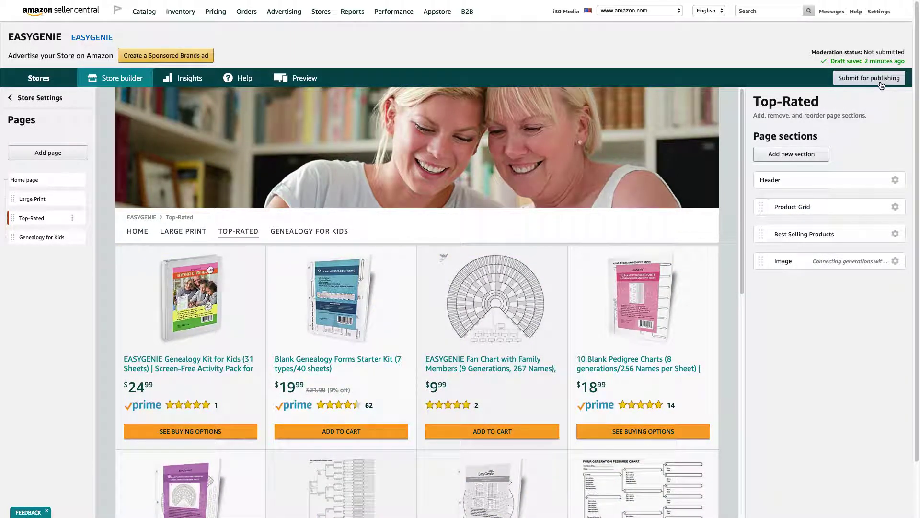
Start submitting for publishing, review the mobile-preview advice, then cancel without submitting
left_click(879, 84)
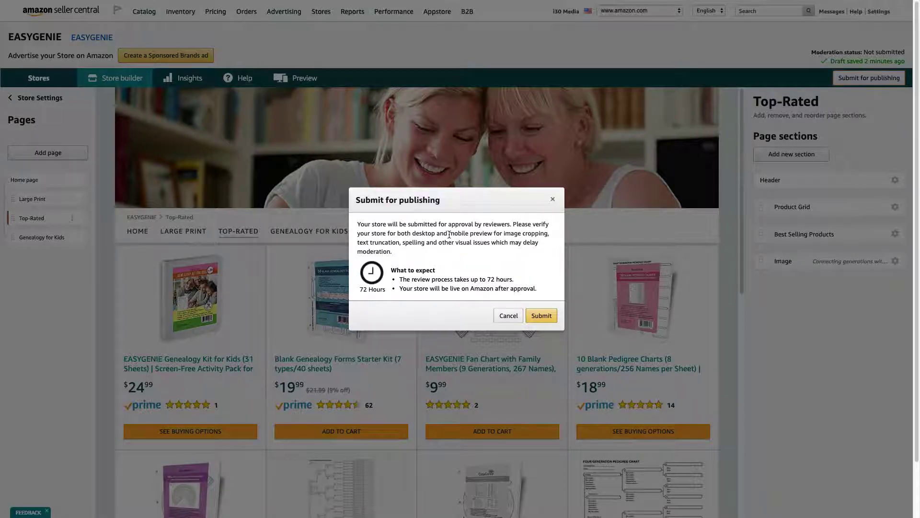
left_click_drag(449, 234, 493, 233)
key("super+Tab")
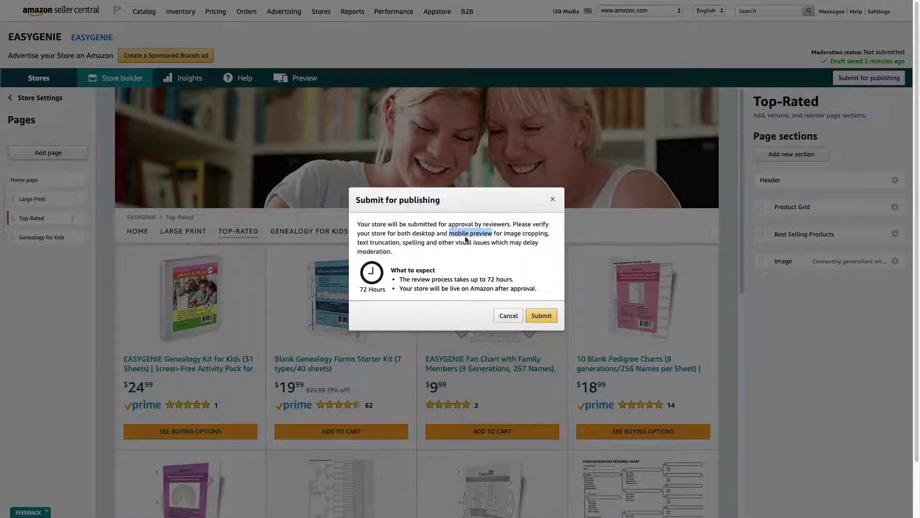
left_click(509, 317)
left_click(297, 80)
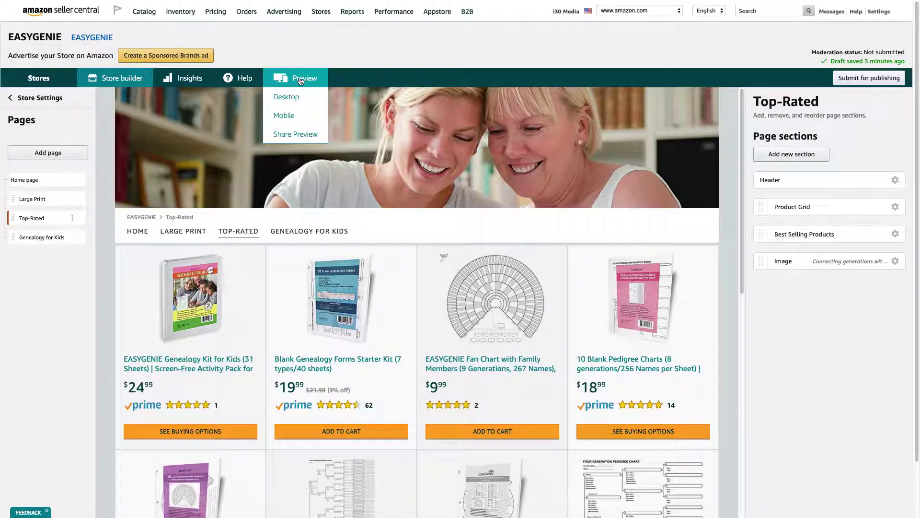
Open the Mobile preview of the Top-Rated store and scroll through its product grid
left_click(294, 115)
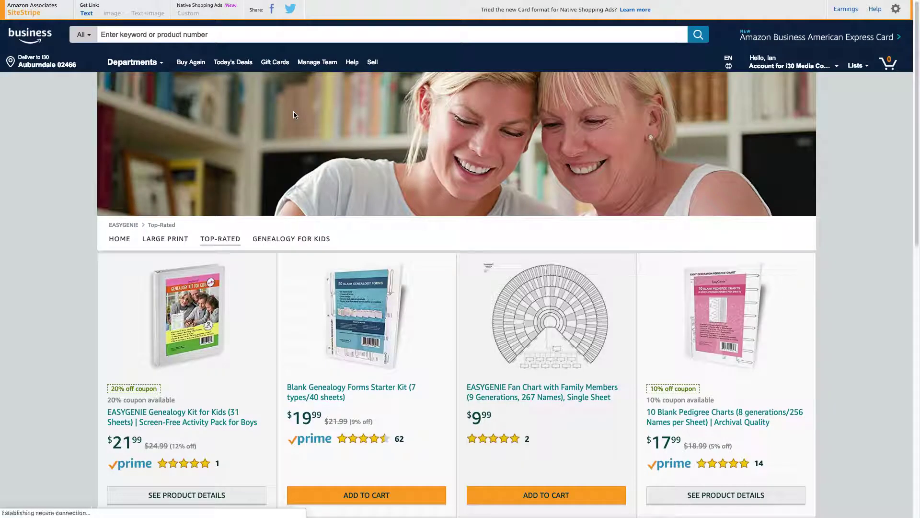
scroll(293, 115, "down", 5)
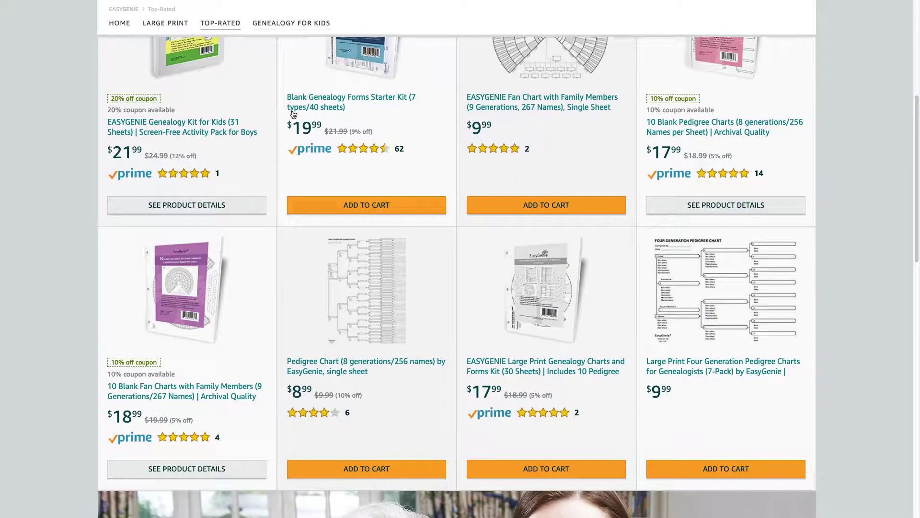
scroll(293, 114, "up", 5)
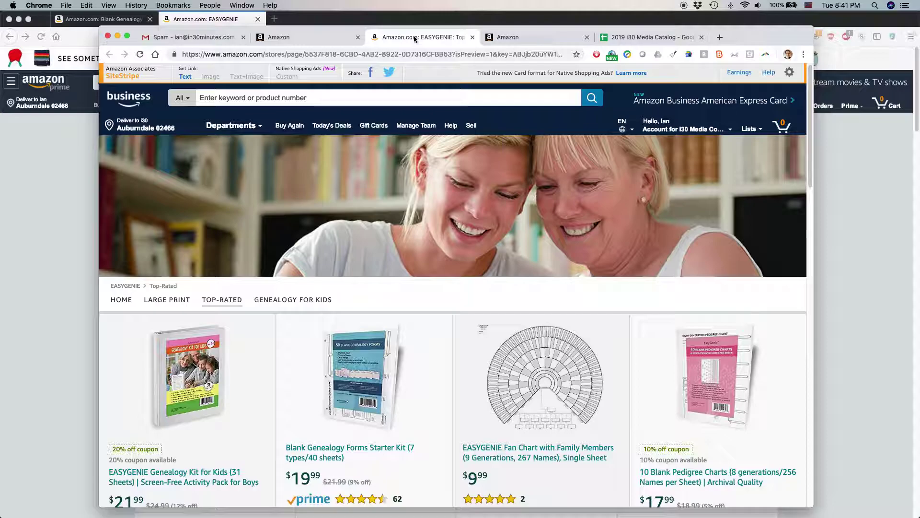
Back in Seller Central, view the Share Preview details and dismiss them
left_click(312, 37)
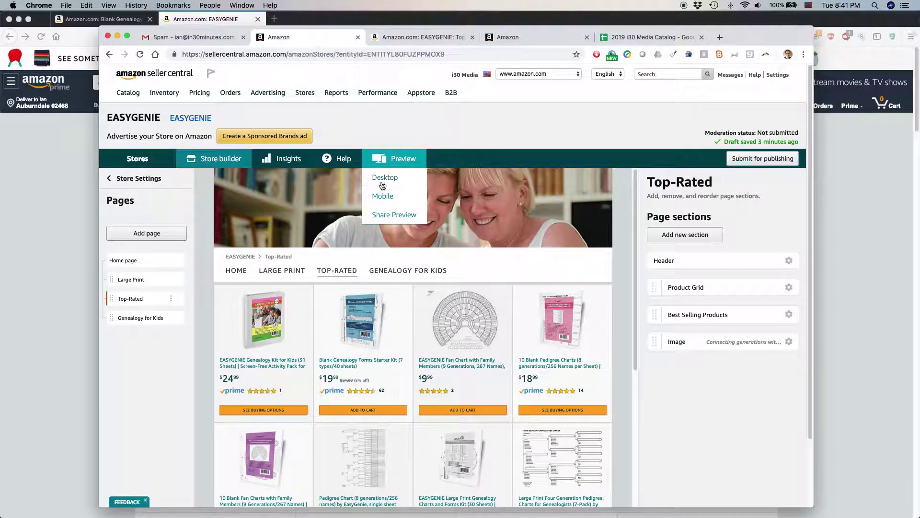
left_click(390, 218)
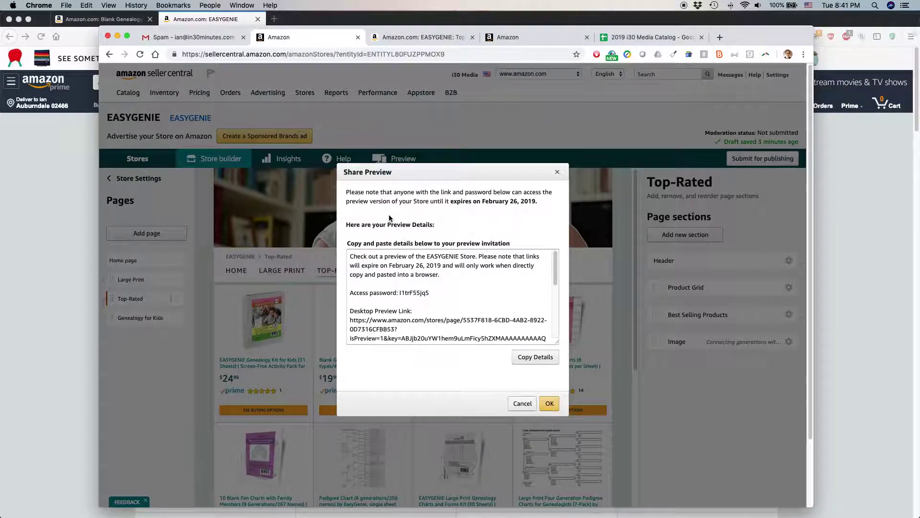
left_click(518, 400)
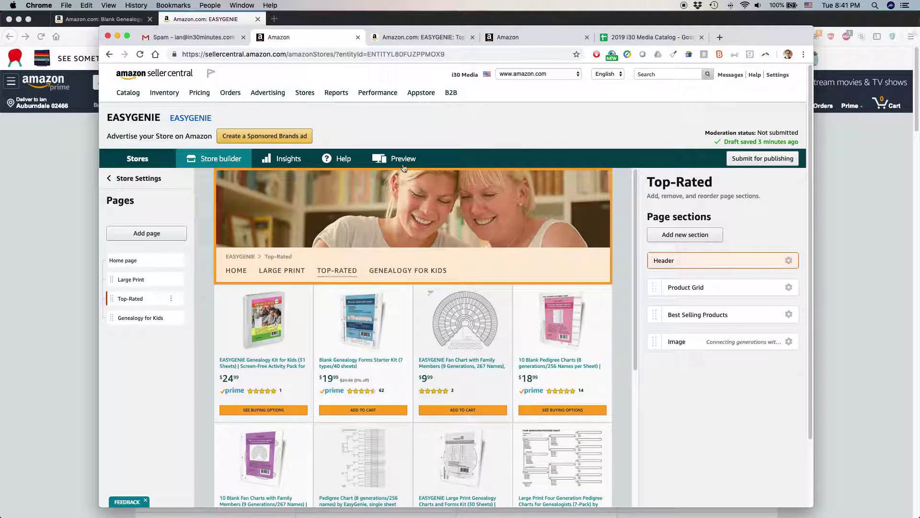
Open and close a desktop preview, then open the mobile preview of the Top-Rated page
left_click(398, 159)
left_click(387, 177)
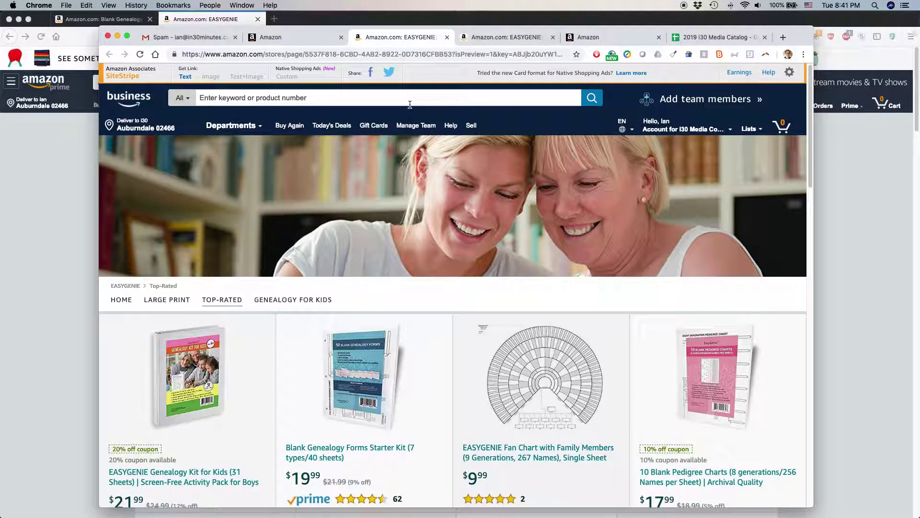
key("super+w")
left_click(398, 159)
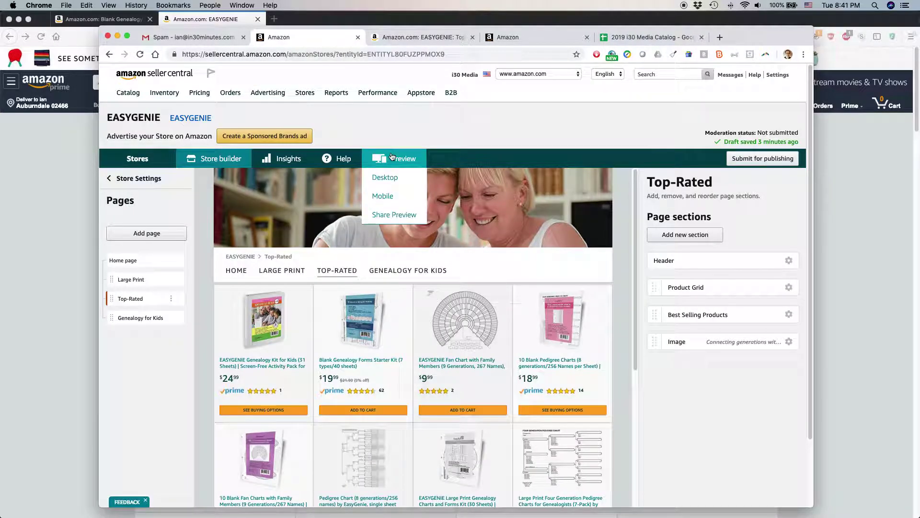
left_click(391, 194)
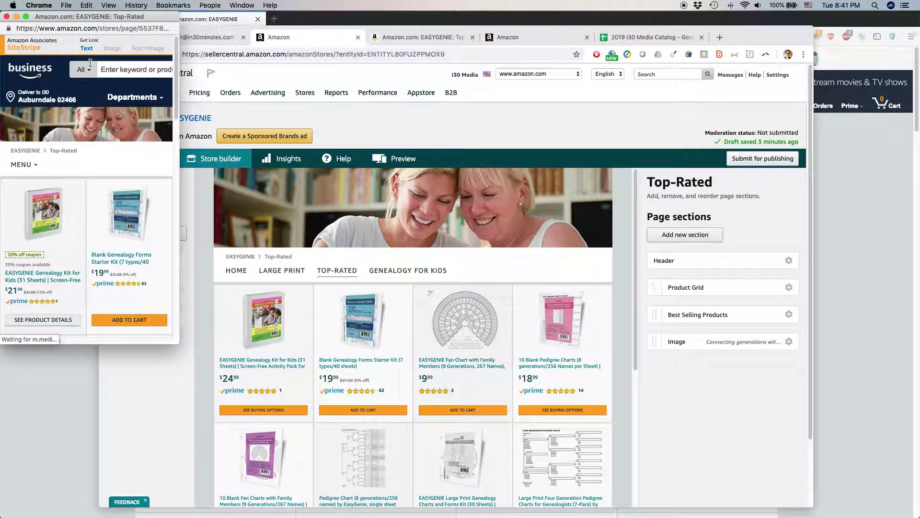
Move and enlarge the mobile store preview window to inspect it, then close it
left_click_drag(87, 21, 443, 41)
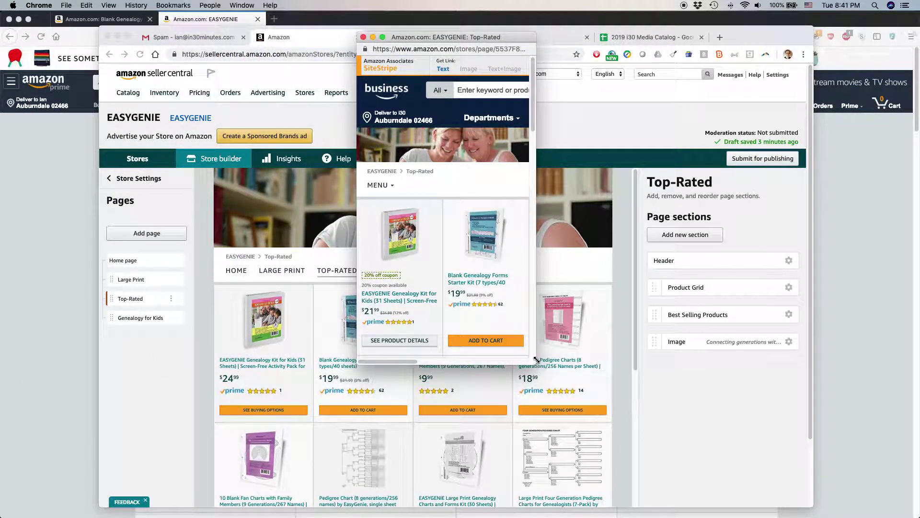
left_click_drag(538, 362, 544, 408)
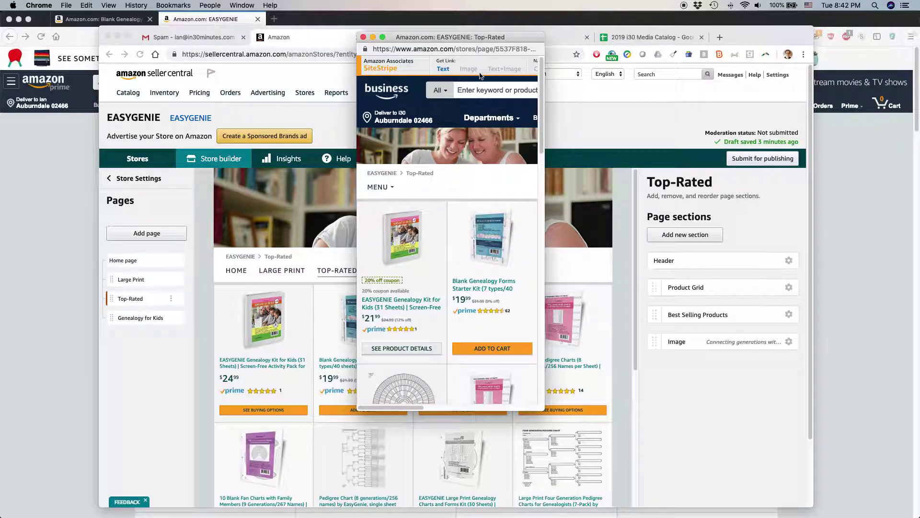
left_click_drag(444, 39, 697, 56)
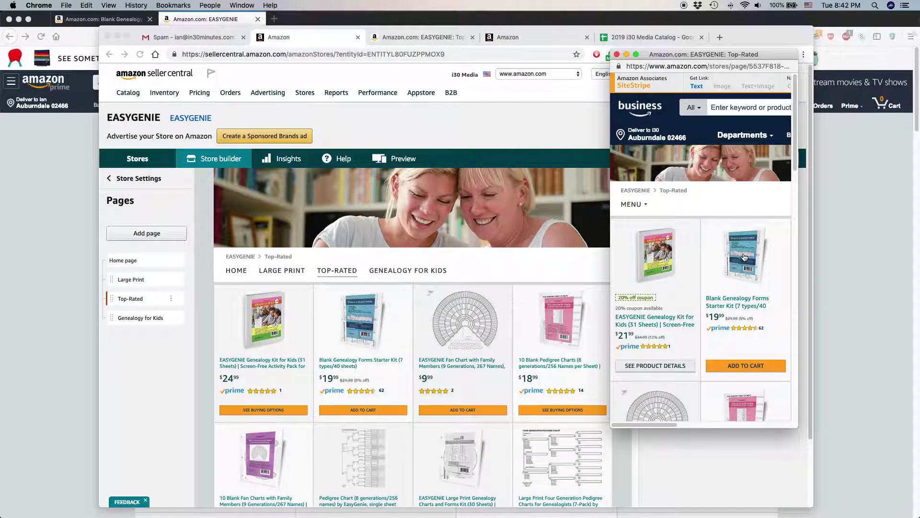
left_click(617, 55)
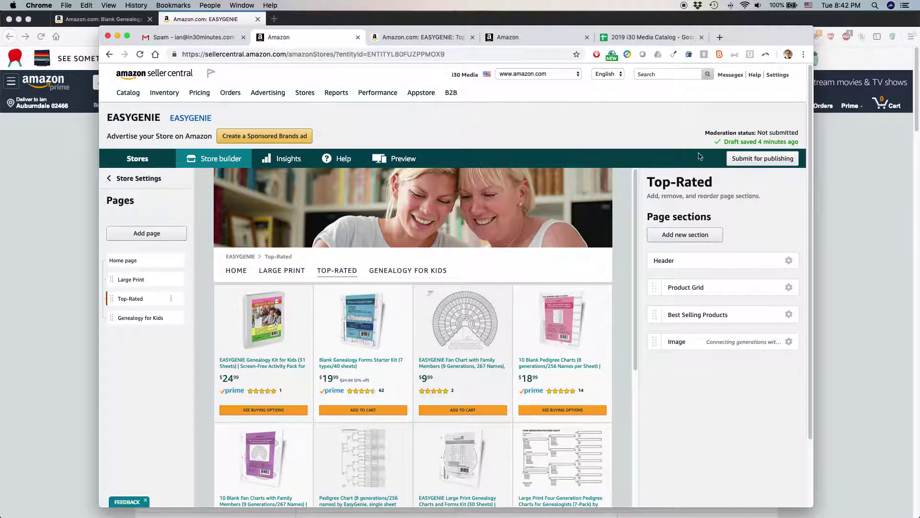
Submit the Top-Rated store for publishing, noting the up-to-72-hour review and In review status
left_click(768, 164)
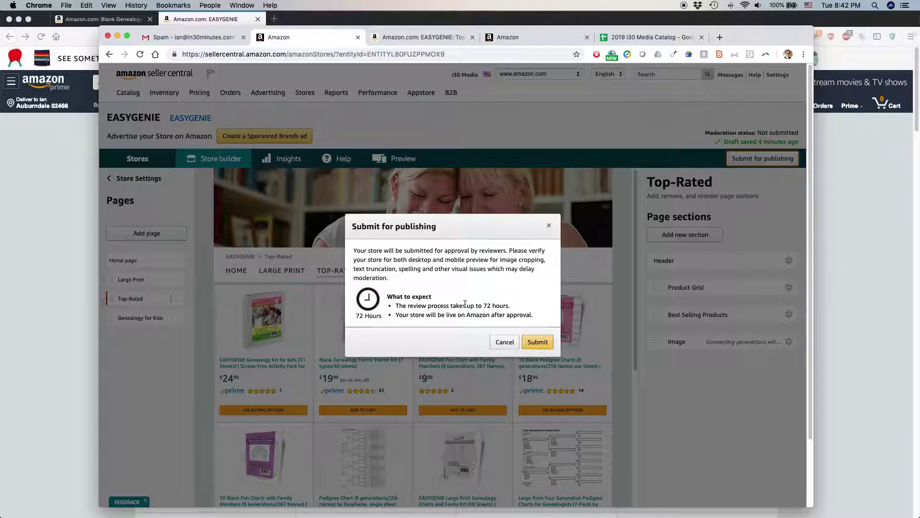
left_click_drag(465, 306, 395, 305)
left_click_drag(499, 304, 510, 307)
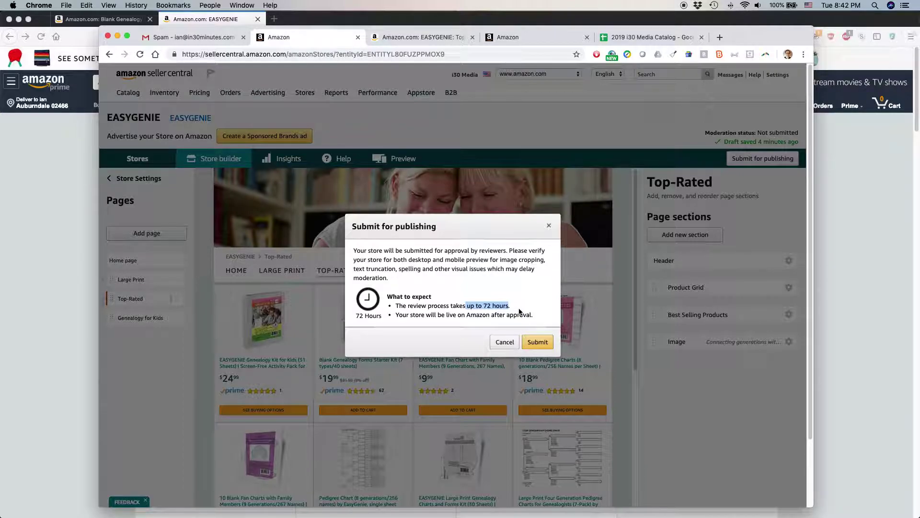
left_click(537, 342)
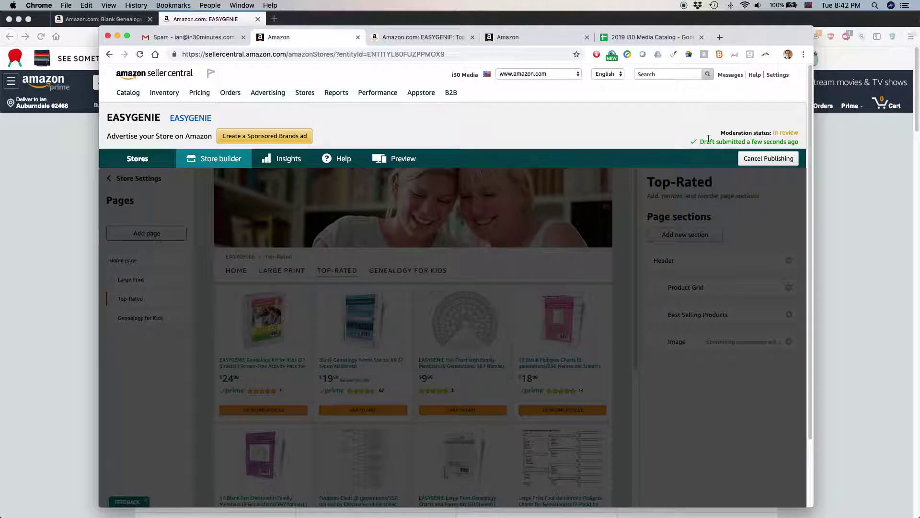
left_click_drag(719, 134, 797, 140)
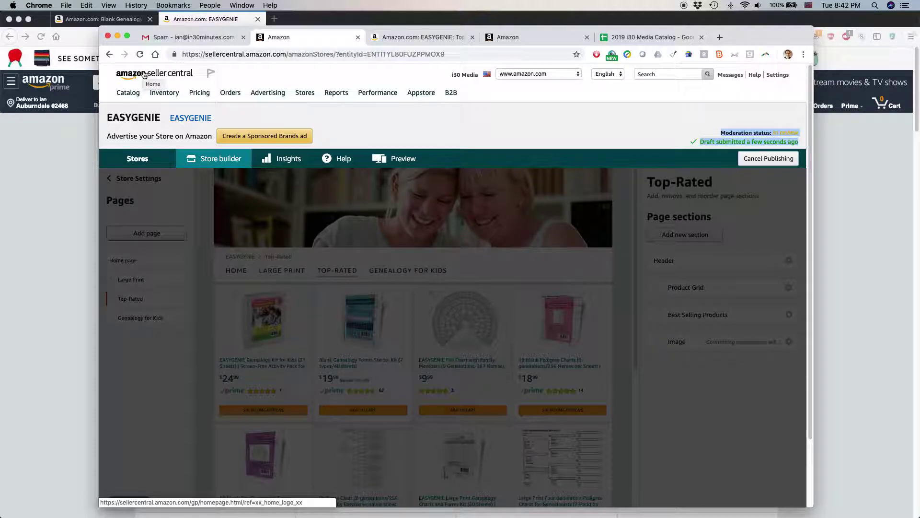
Switch to the Lean Media website in Safari, skim the BLOG posts, then go to VIDEO
key("super+Tab")
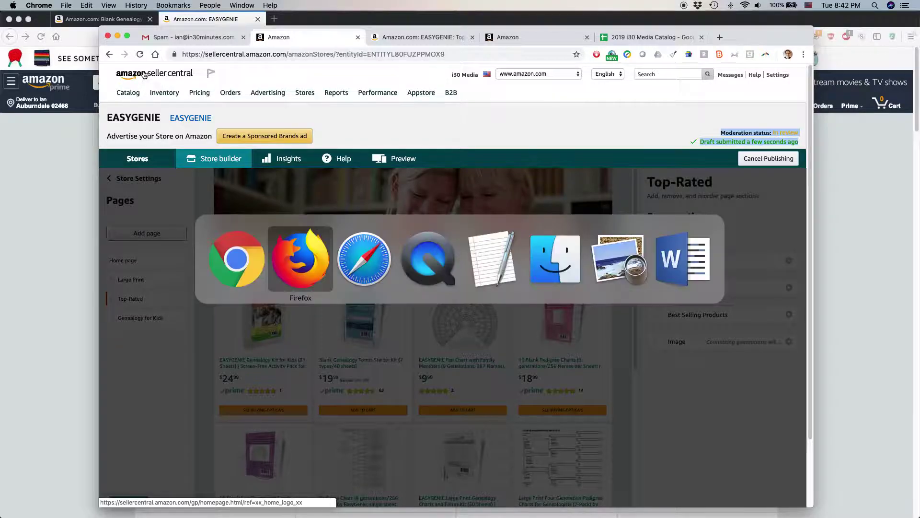
key("super+Tab")
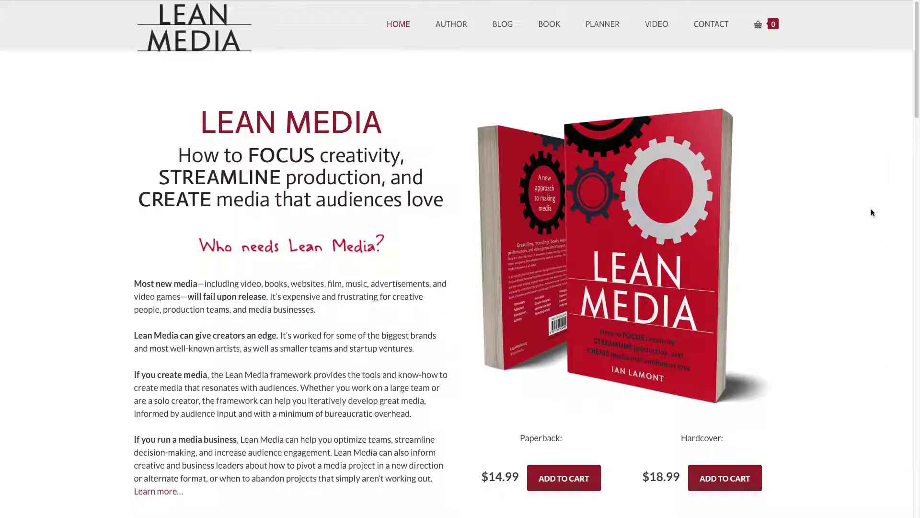
left_click(505, 28)
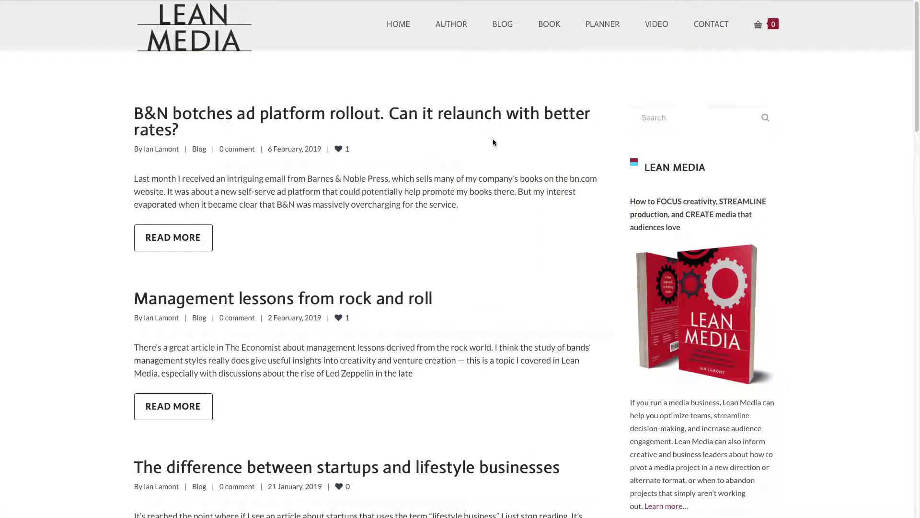
scroll(495, 152, "down", 1)
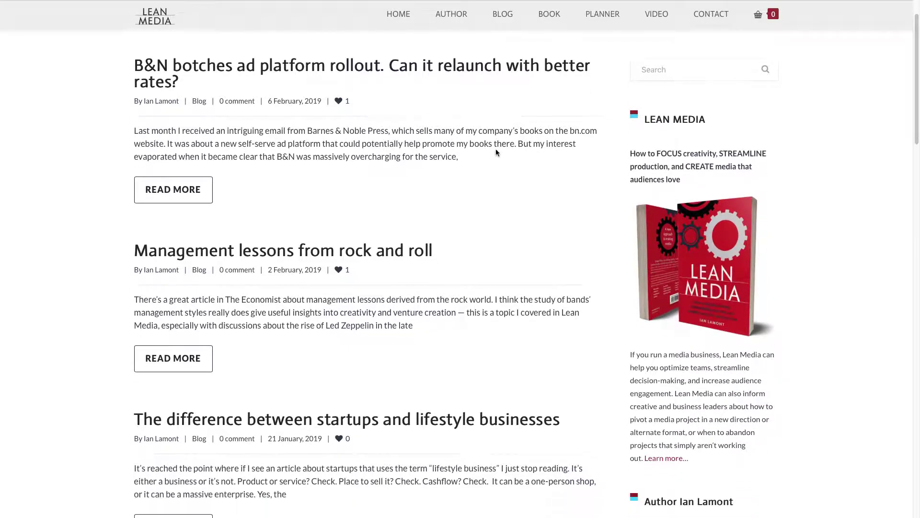
scroll(495, 152, "down", 10)
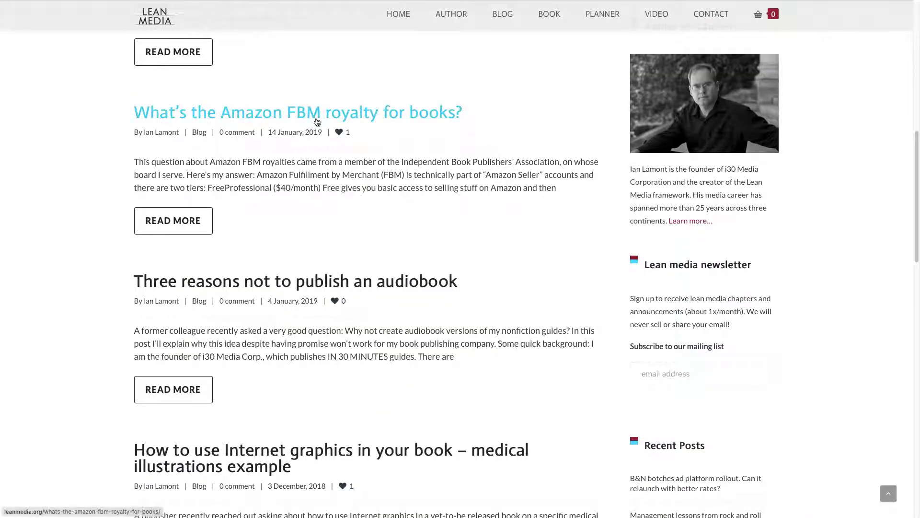
scroll(471, 149, "up", 1)
scroll(472, 153, "up", 10)
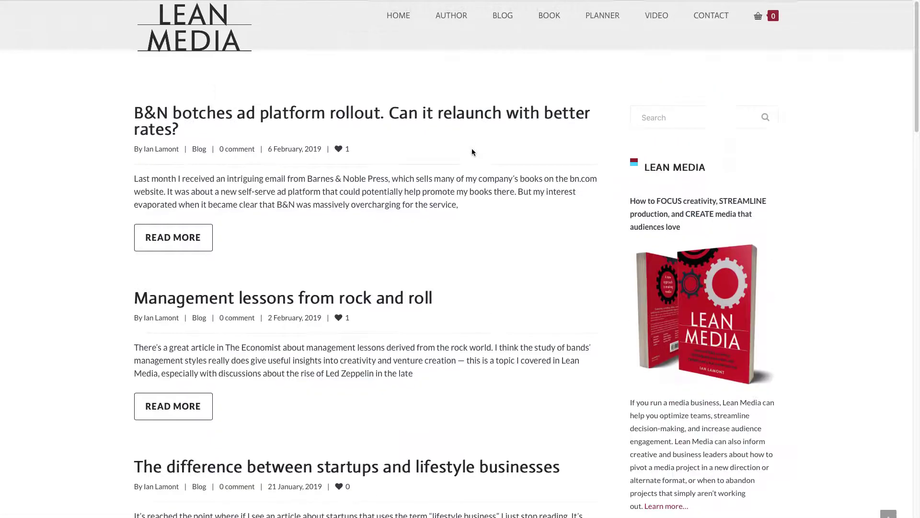
left_click(662, 27)
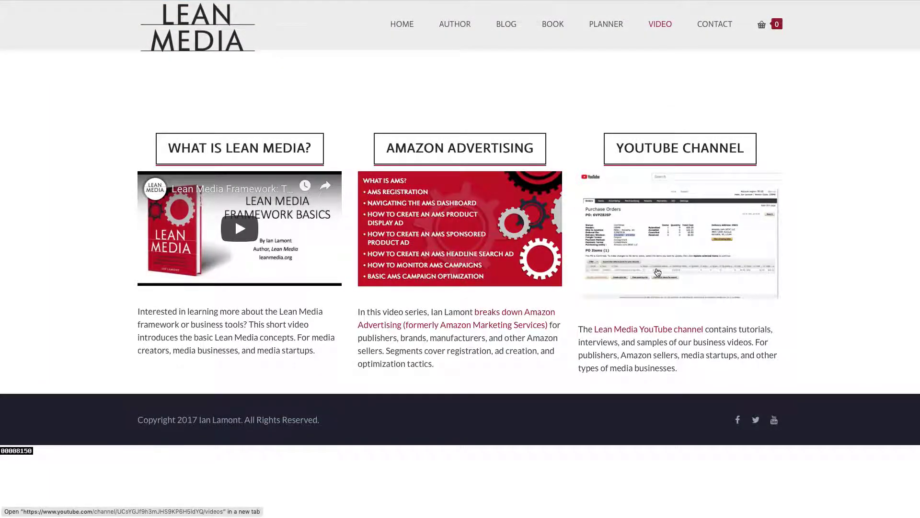
Open the Lean Media YouTube channel and scroll through its uploaded tutorial videos
left_click(660, 331)
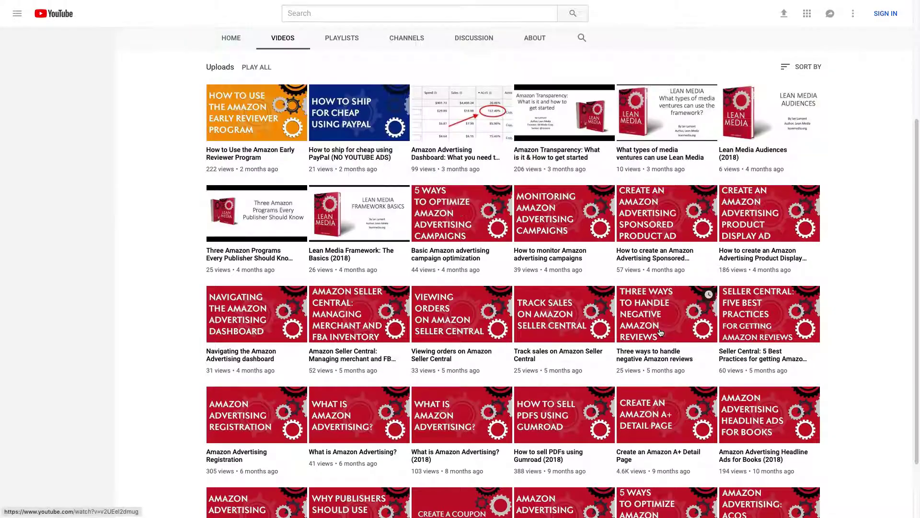
scroll(562, 267, "down", 2)
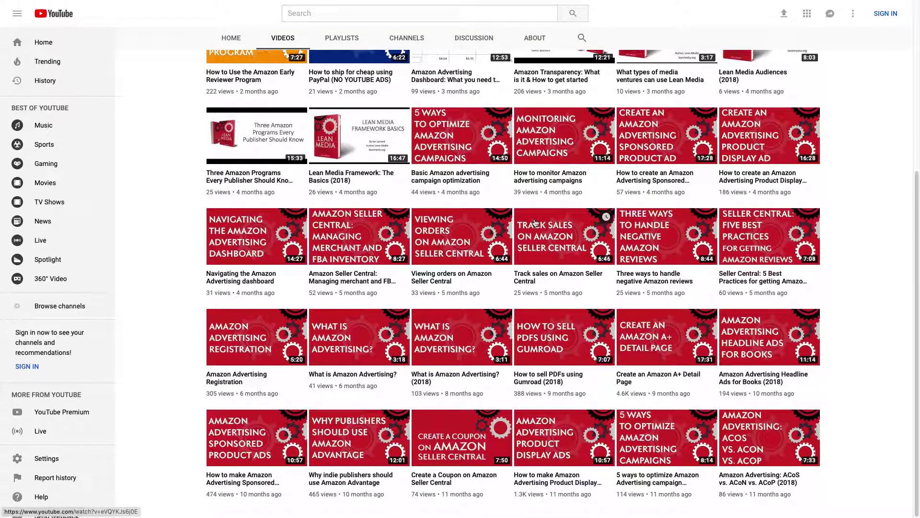